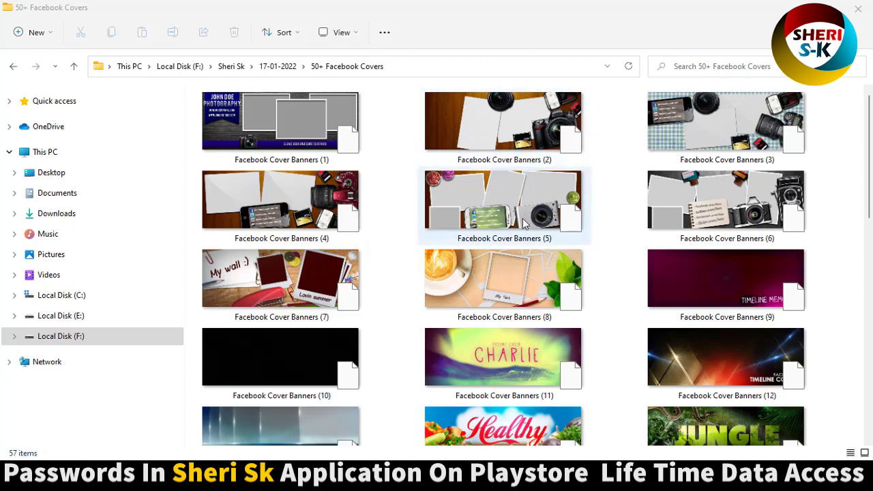
- Browse the Facebook cover banner templates in the 50+ Facebook Covers folder to compare their designs
{"action": "scroll", "coordinate": [522, 234], "scroll_direction": "down", "scroll_amount": 10}
{"action": "scroll", "coordinate": [449, 262], "scroll_direction": "down", "scroll_amount": 4}
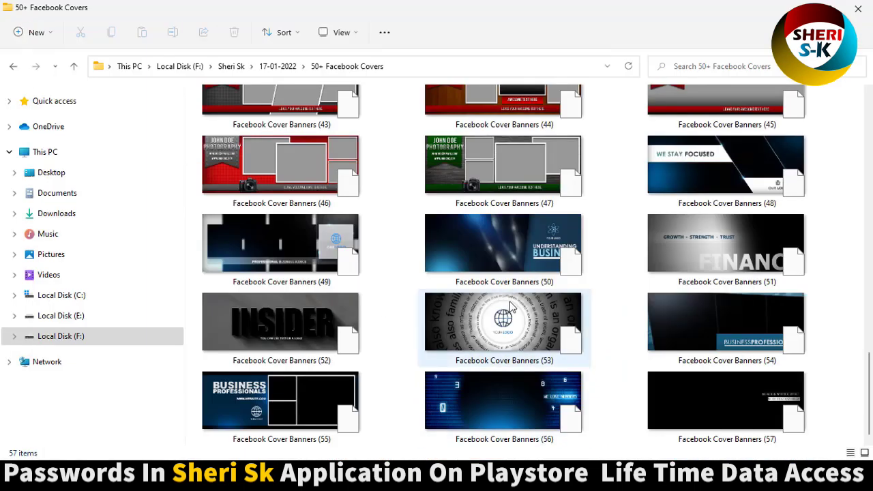
{"action": "scroll", "coordinate": [512, 306], "scroll_direction": "up", "scroll_amount": 5}
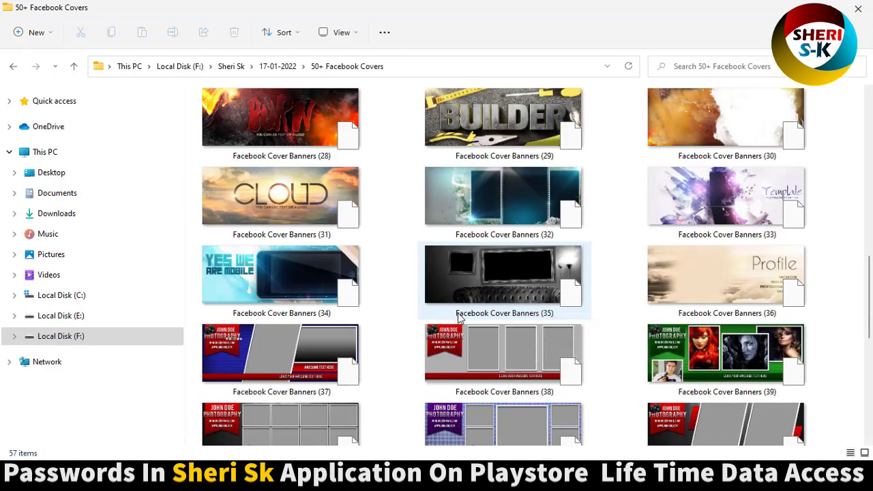
{"action": "left_click", "coordinate": [443, 189]}
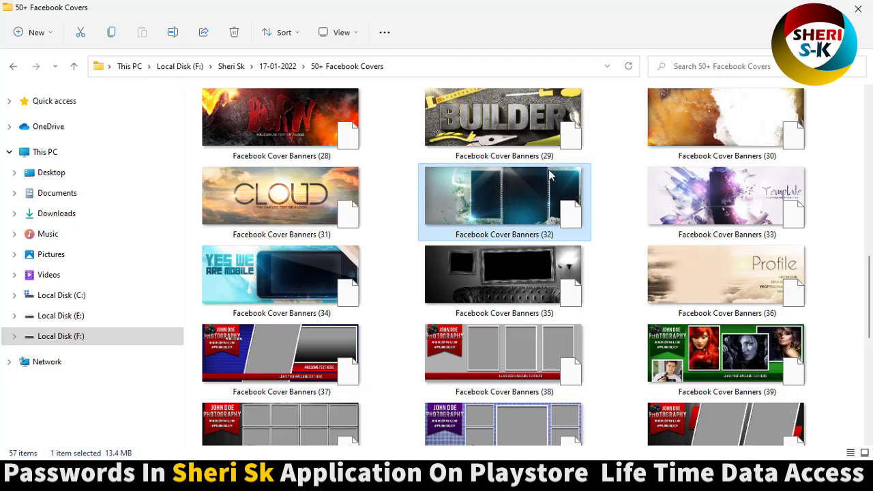
{"action": "scroll", "coordinate": [534, 227], "scroll_direction": "up", "scroll_amount": 10}
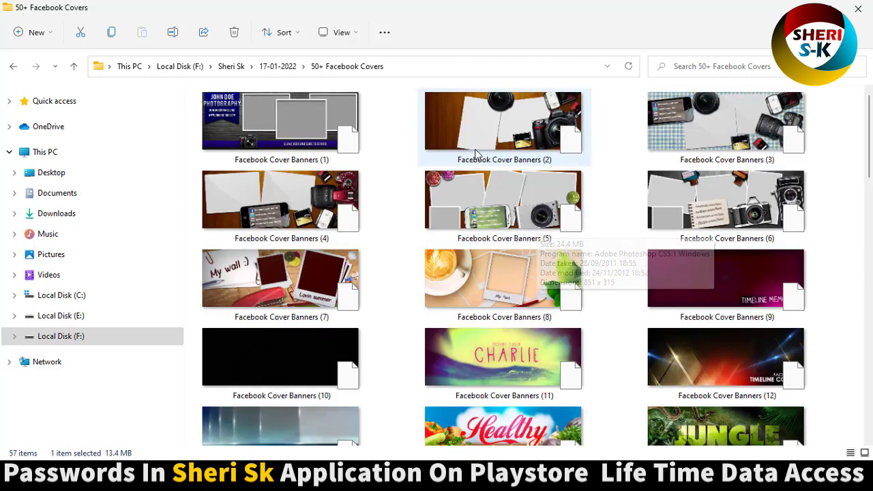
{"action": "left_click", "coordinate": [477, 157]}
{"action": "left_click", "coordinate": [323, 201]}
{"action": "left_click", "coordinate": [471, 184]}
{"action": "left_click", "coordinate": [487, 150]}
{"action": "left_click", "coordinate": [319, 150]}
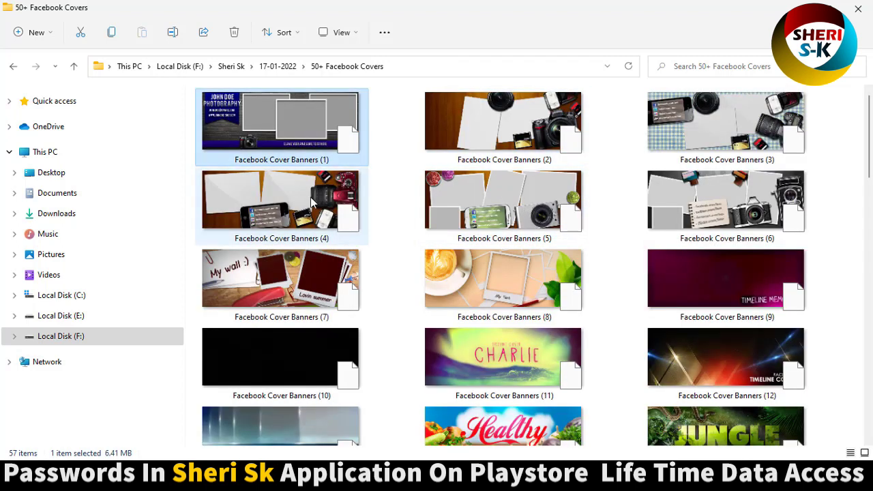
{"action": "left_click", "coordinate": [713, 156]}
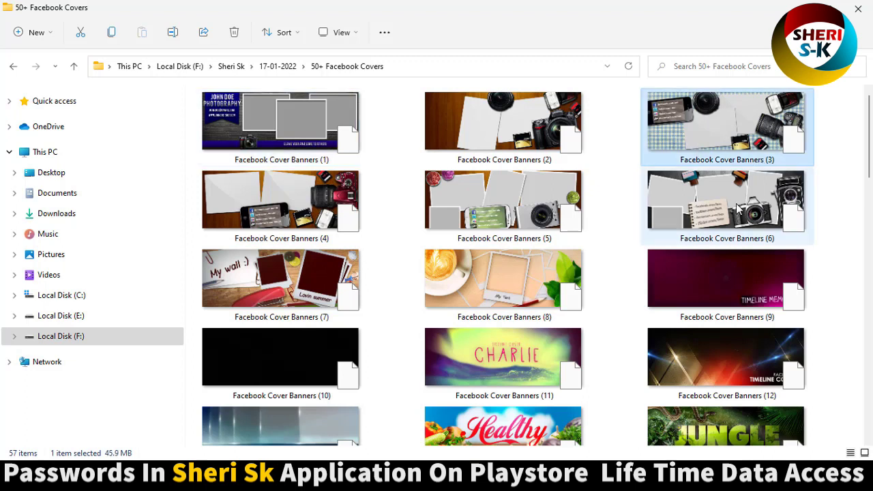
{"action": "scroll", "coordinate": [461, 256], "scroll_direction": "down", "scroll_amount": 10}
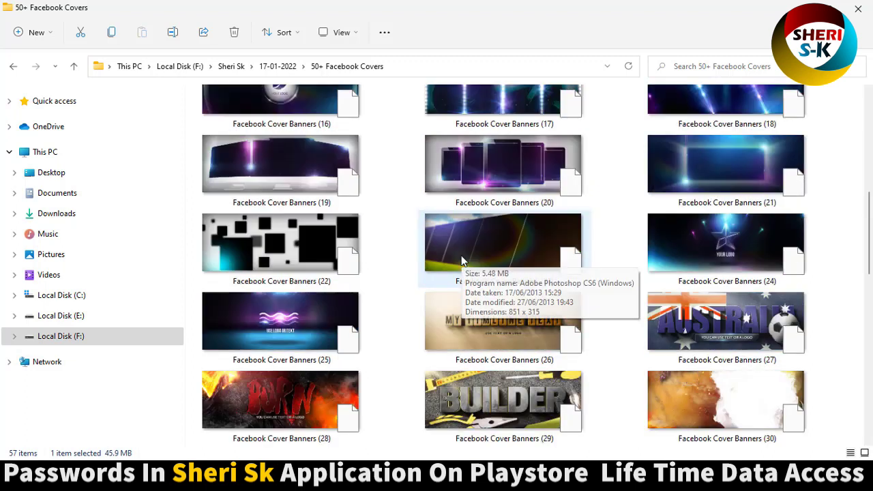
{"action": "scroll", "coordinate": [456, 258], "scroll_direction": "down", "scroll_amount": 6}
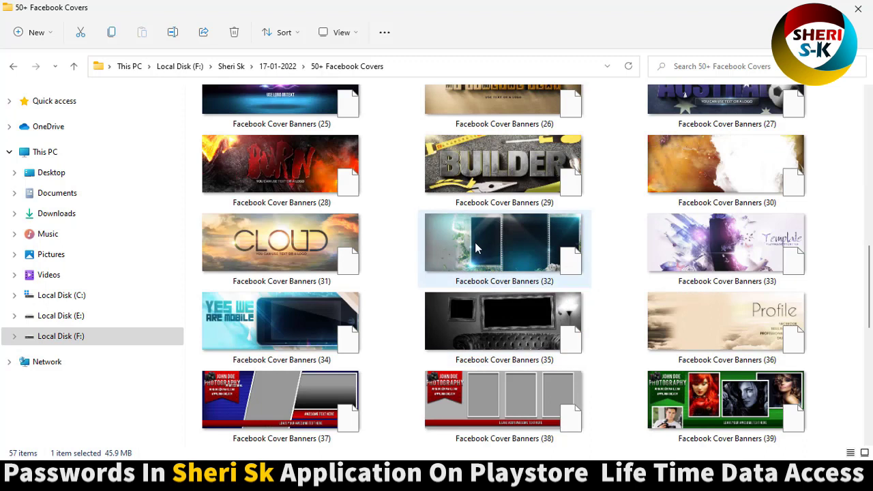
{"action": "left_click", "coordinate": [512, 166]}
{"action": "scroll", "coordinate": [592, 288], "scroll_direction": "down", "scroll_amount": 6}
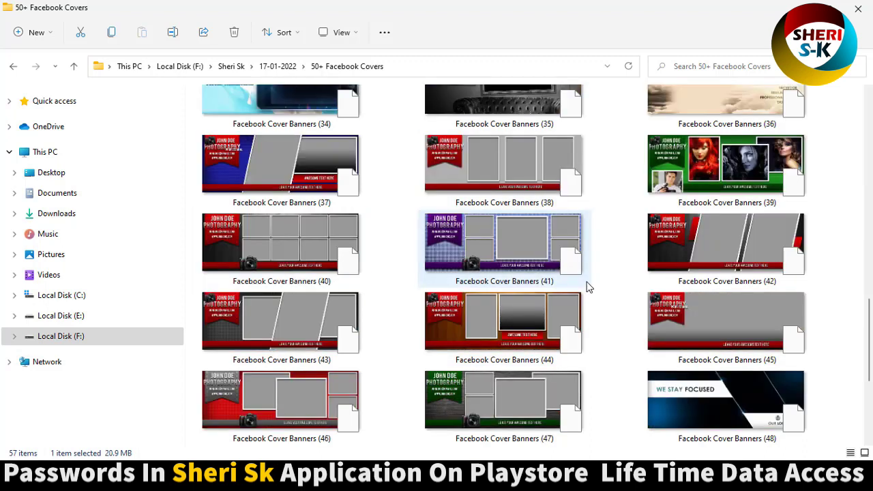
{"action": "left_click", "coordinate": [709, 185]}
{"action": "scroll", "coordinate": [676, 233], "scroll_direction": "down", "scroll_amount": 6}
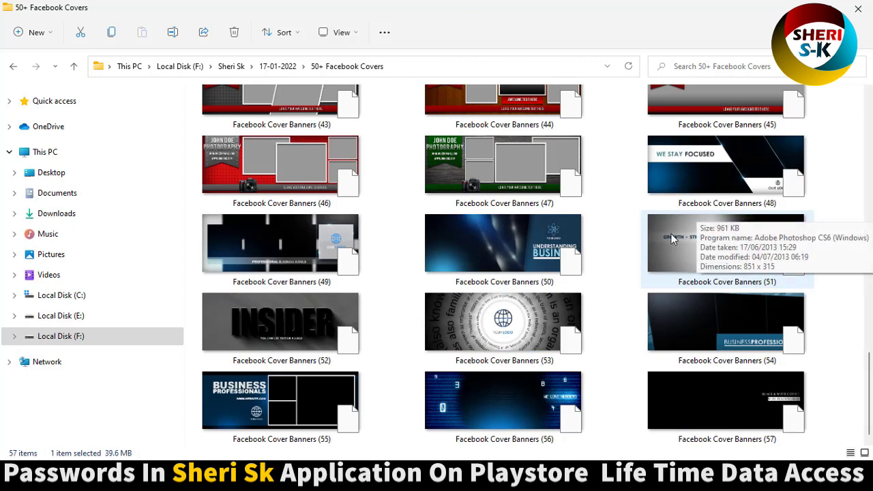
{"action": "left_click", "coordinate": [319, 333]}
{"action": "left_click", "coordinate": [506, 220]}
- Open the template Facebook Cover Banners (32) in Photoshop
{"action": "scroll", "coordinate": [505, 212], "scroll_direction": "up", "scroll_amount": 10}
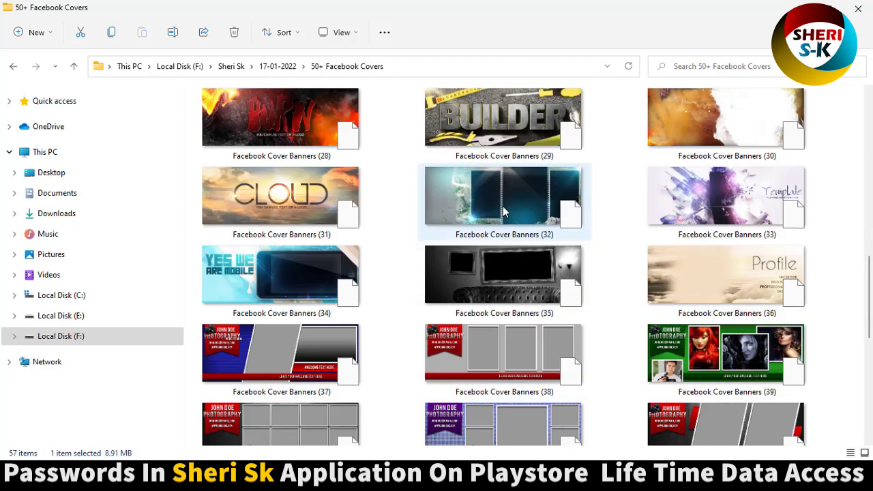
{"action": "left_click", "coordinate": [311, 264]}
{"action": "left_click", "coordinate": [490, 196]}
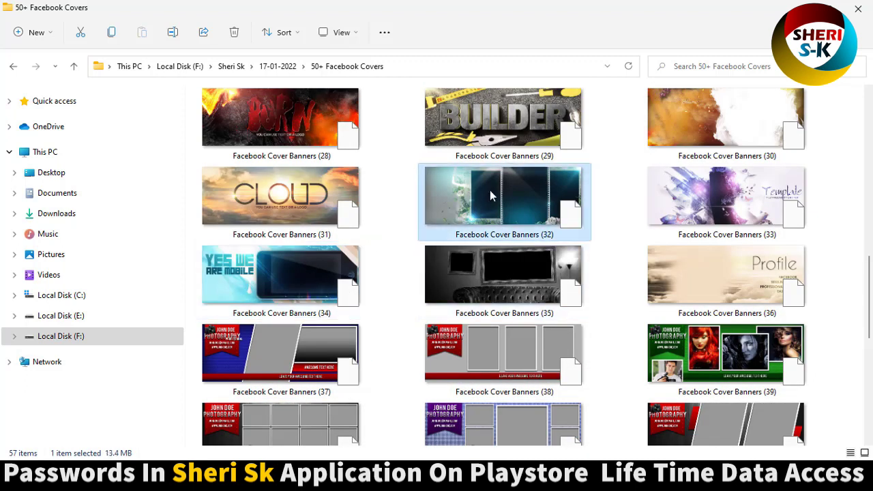
{"action": "double_click", "coordinate": [491, 191]}
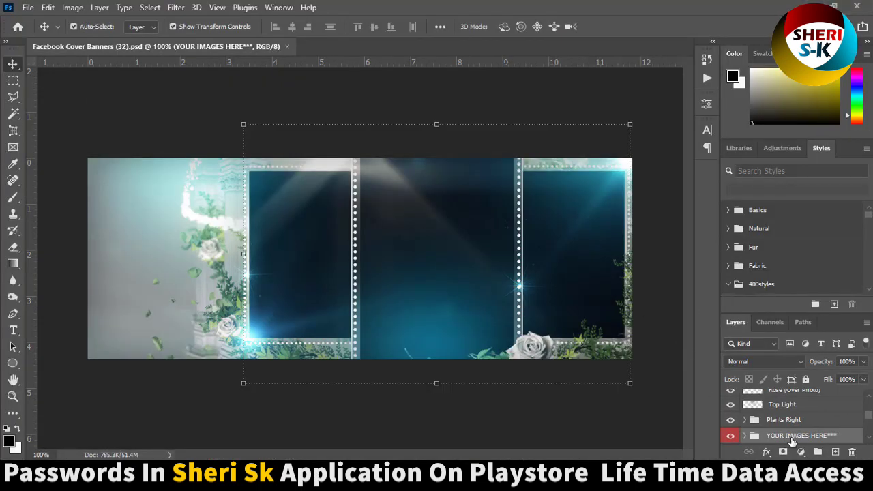
- Expand the YOUR IMAGES HERE*** layer group to reveal its image subgroups
{"action": "scroll", "coordinate": [784, 417], "scroll_direction": "down", "scroll_amount": 2}
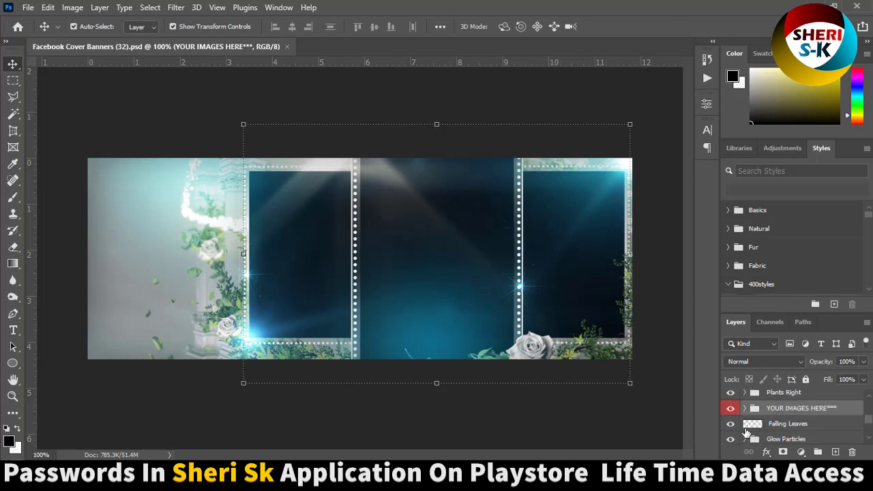
{"action": "left_click", "coordinate": [744, 409]}
{"action": "scroll", "coordinate": [763, 416], "scroll_direction": "down", "scroll_amount": 1}
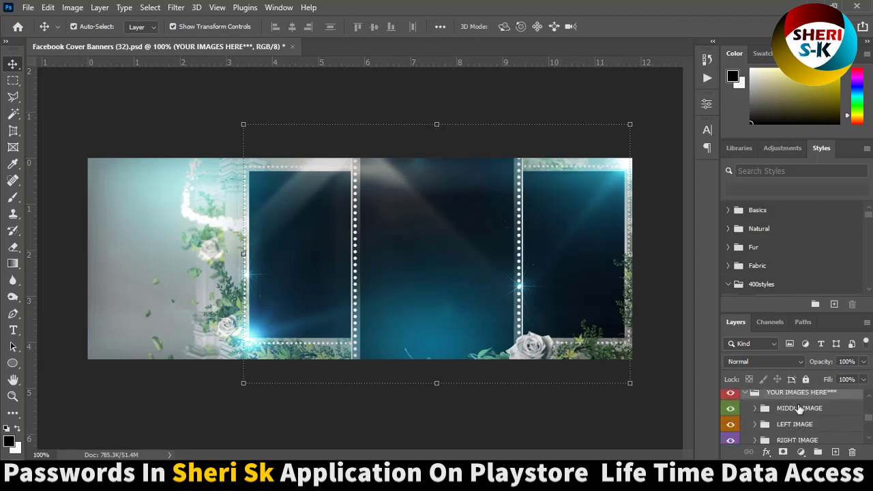
- Examine which photo frames on the banner the MIDDLE IMAGE, LEFT IMAGE and RIGHT IMAGE groups belong to
{"action": "left_click", "coordinate": [777, 412]}
{"action": "left_click", "coordinate": [789, 425]}
{"action": "left_click", "coordinate": [791, 439]}
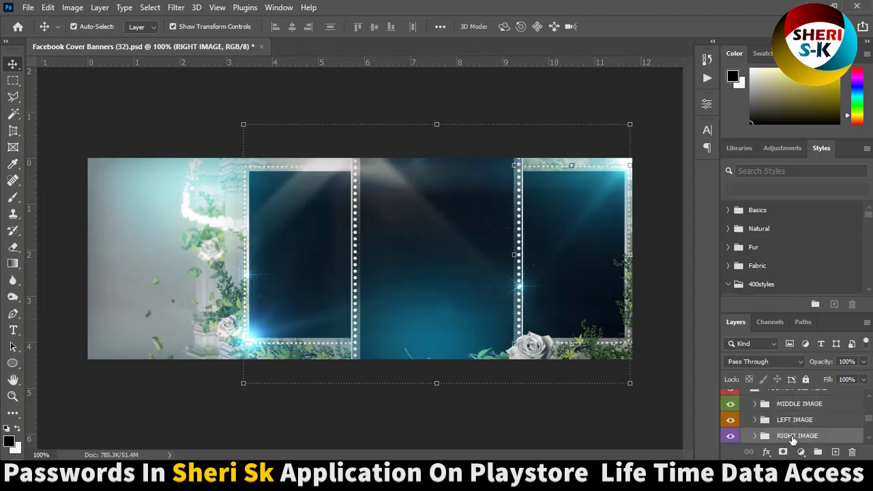
{"action": "left_click", "coordinate": [785, 421]}
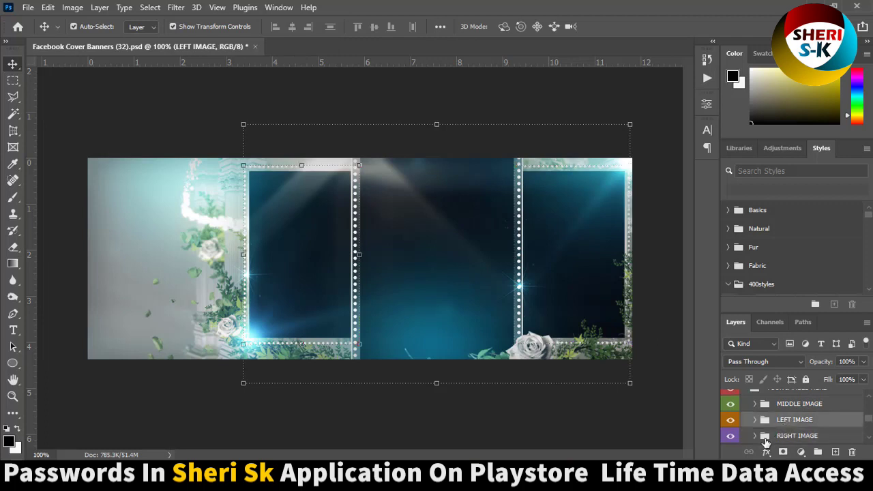
{"action": "left_click", "coordinate": [775, 437]}
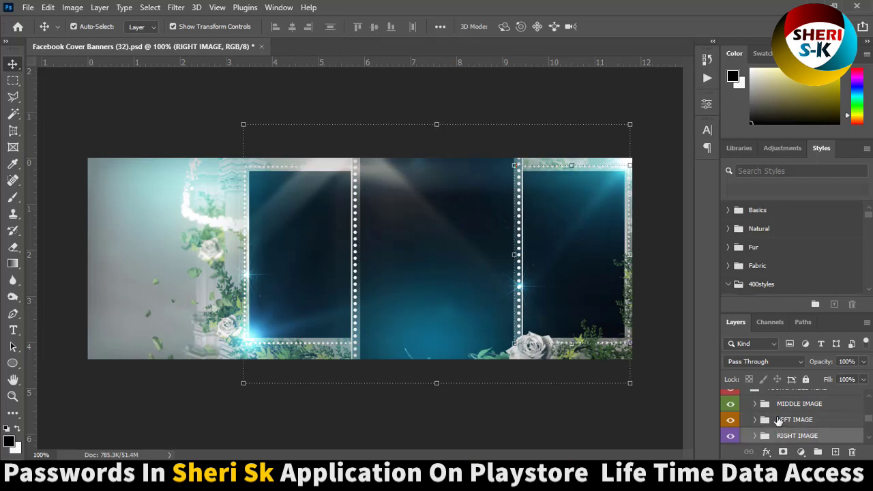
{"action": "left_click", "coordinate": [779, 420]}
{"action": "left_click", "coordinate": [782, 404]}
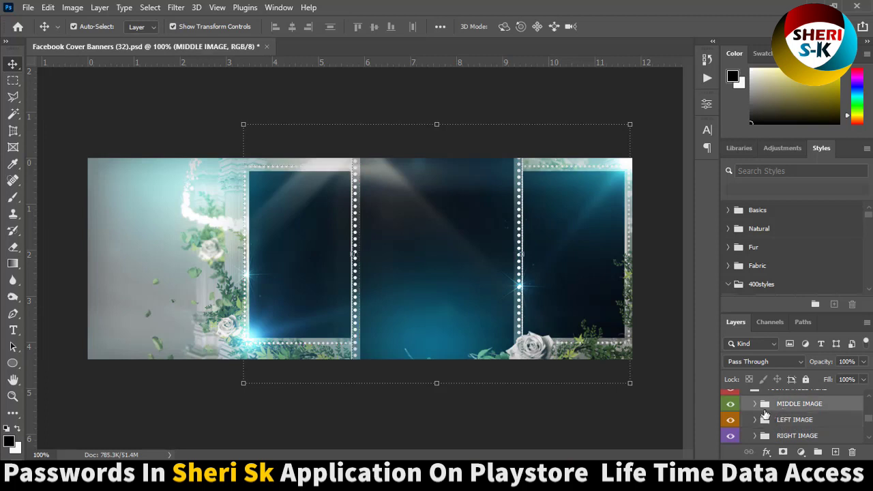
- Expand the MIDDLE IMAGE group and open its Replace me! smart object for editing
{"action": "left_click", "coordinate": [755, 404]}
{"action": "scroll", "coordinate": [784, 416], "scroll_direction": "down", "scroll_amount": 1}
{"action": "scroll", "coordinate": [789, 422], "scroll_direction": "down", "scroll_amount": 2}
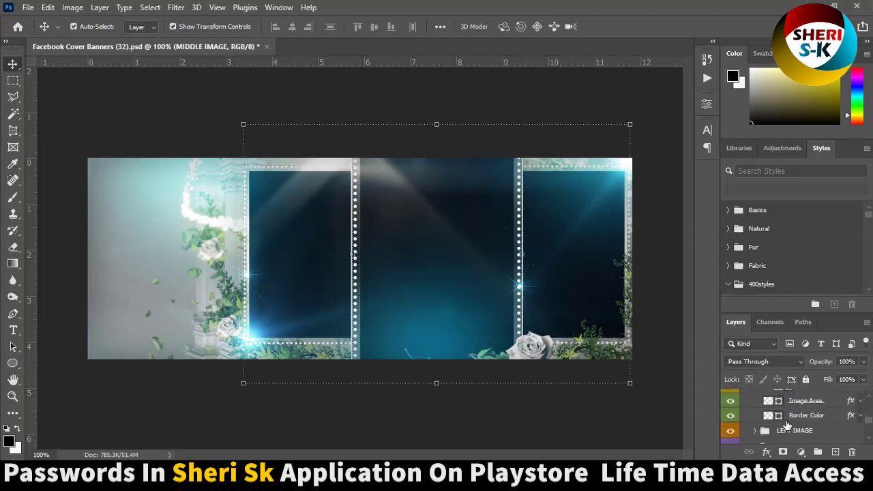
{"action": "scroll", "coordinate": [794, 426], "scroll_direction": "up", "scroll_amount": 1}
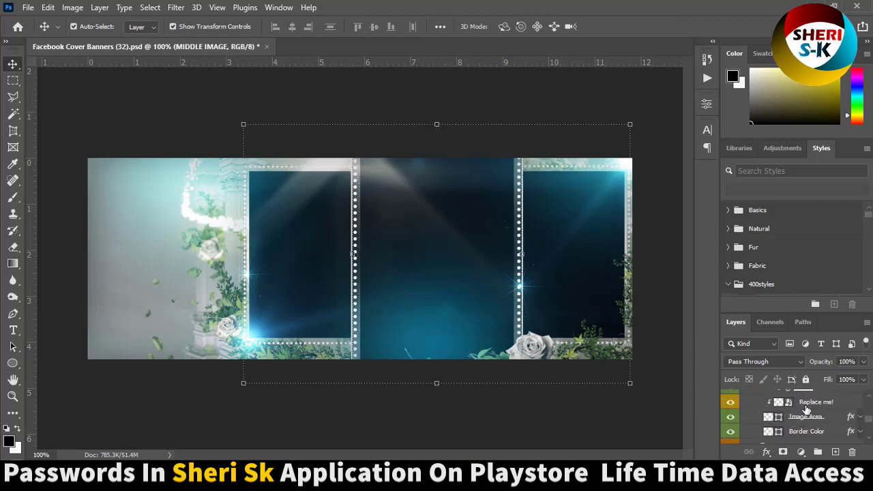
{"action": "double_click", "coordinate": [789, 403]}
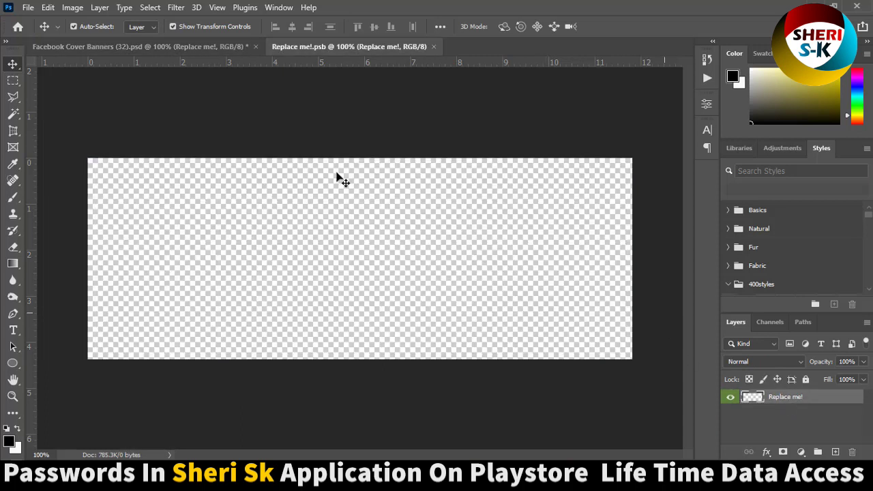
- Open the photo AdobeStock_296792867 from the "hairstyle and cup in hand" folder
{"action": "left_click", "coordinate": [23, 9]}
{"action": "left_click", "coordinate": [45, 33]}
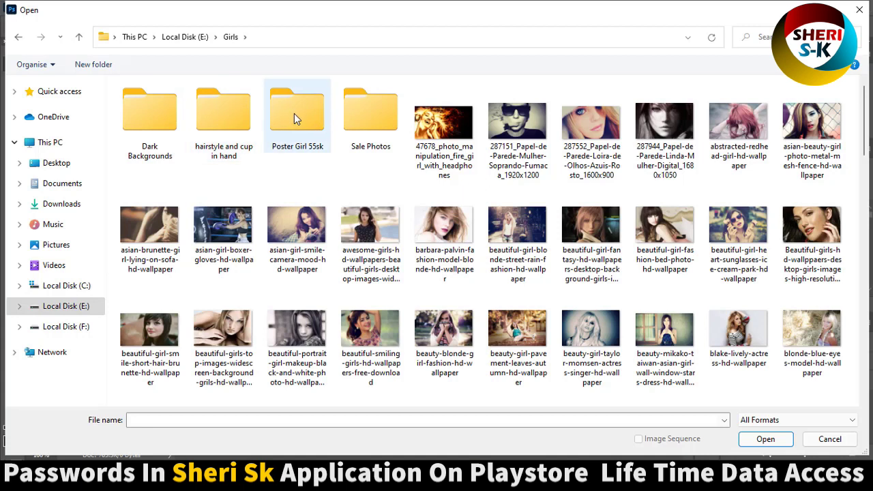
{"action": "double_click", "coordinate": [225, 118]}
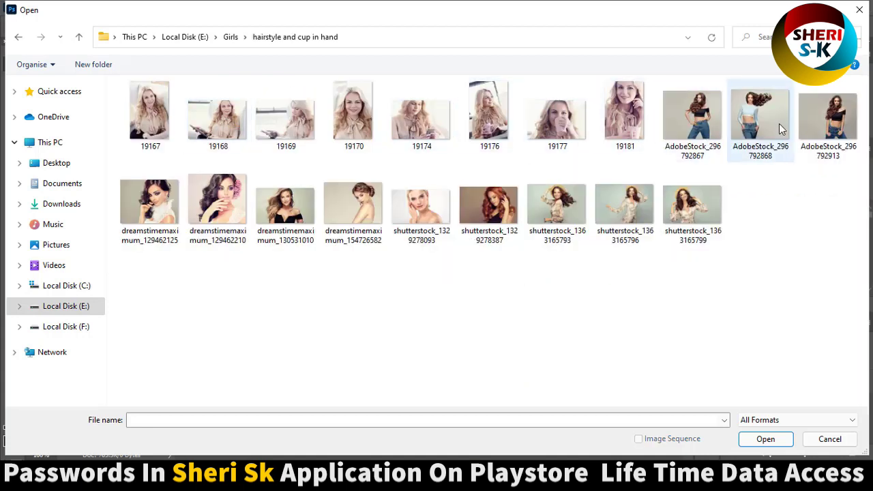
{"action": "double_click", "coordinate": [682, 118]}
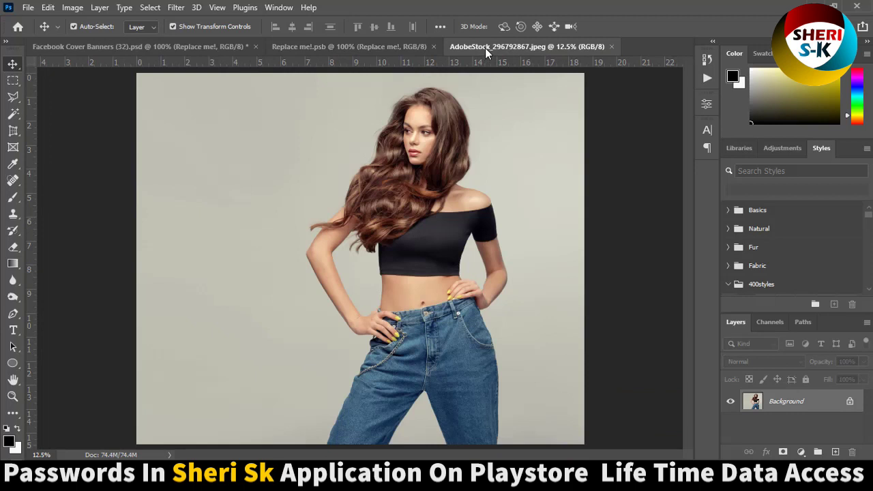
- Float the photo in its own window and resize the image to a width of 1000 pixels
{"action": "left_click_drag", "start_coordinate": [485, 48], "coordinate": [484, 92]}
{"action": "right_click", "coordinate": [516, 88]}
{"action": "left_click", "coordinate": [536, 104]}
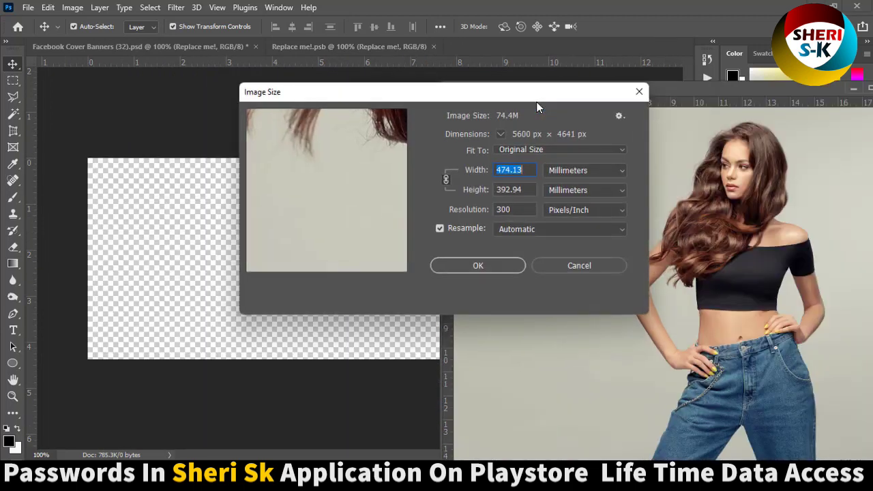
{"action": "left_click", "coordinate": [623, 168]}
{"action": "left_click", "coordinate": [572, 192]}
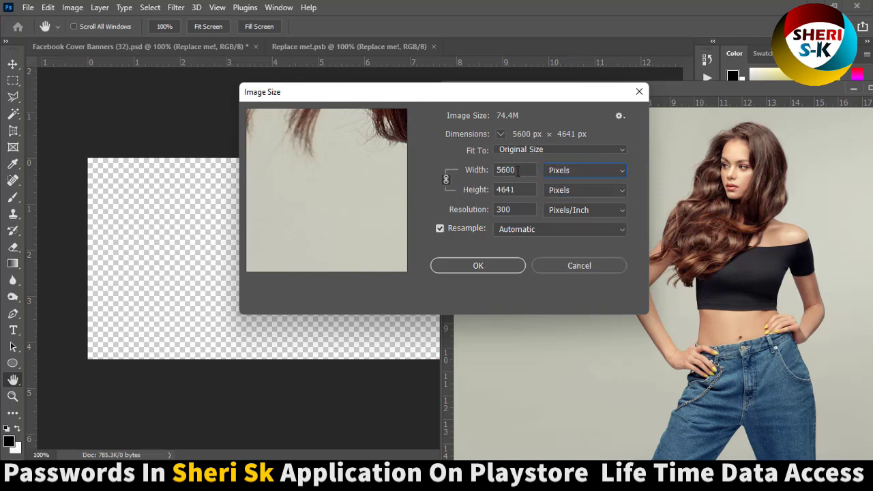
{"action": "left_click_drag", "start_coordinate": [522, 170], "coordinate": [307, 170]}
{"action": "type", "text": "1000"}
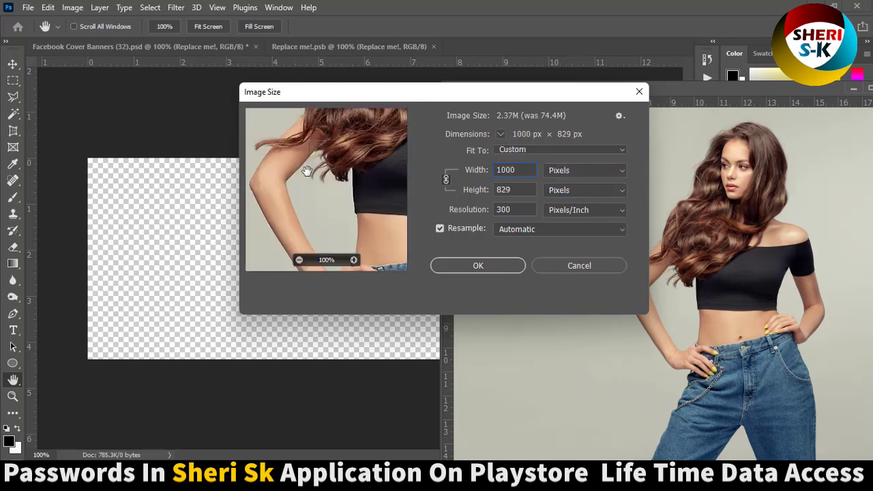
{"action": "key", "text": "Return"}
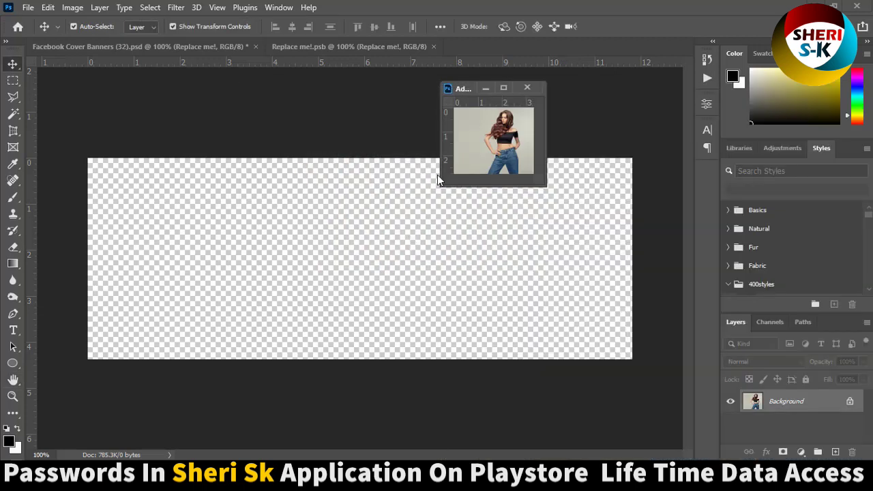
- Copy the photo into Replace me!.psb and position it to cover the canvas, with the woman's face near the upper middle
{"action": "left_click_drag", "start_coordinate": [496, 144], "coordinate": [363, 255]}
{"action": "left_click_drag", "start_coordinate": [417, 234], "coordinate": [392, 260]}
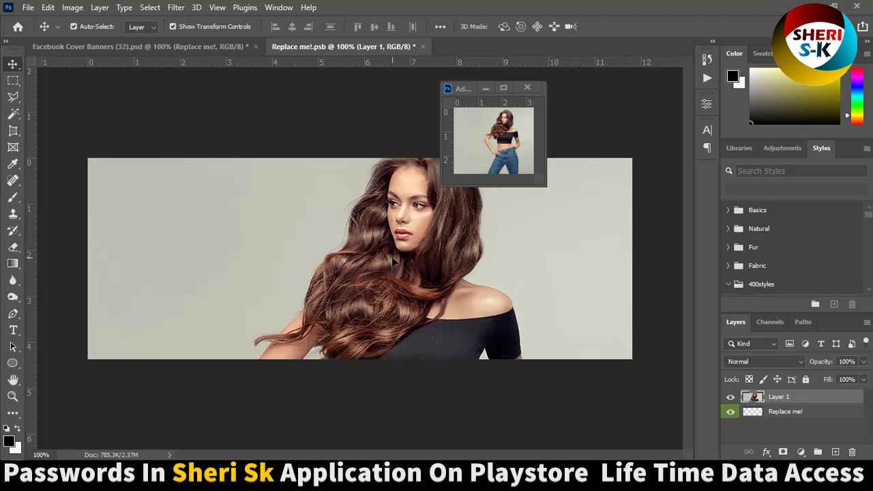
- Save and close the Replace me! smart object and minimize the floating photo window
{"action": "key", "text": "ctrl+s"}
{"action": "left_click", "coordinate": [417, 46]}
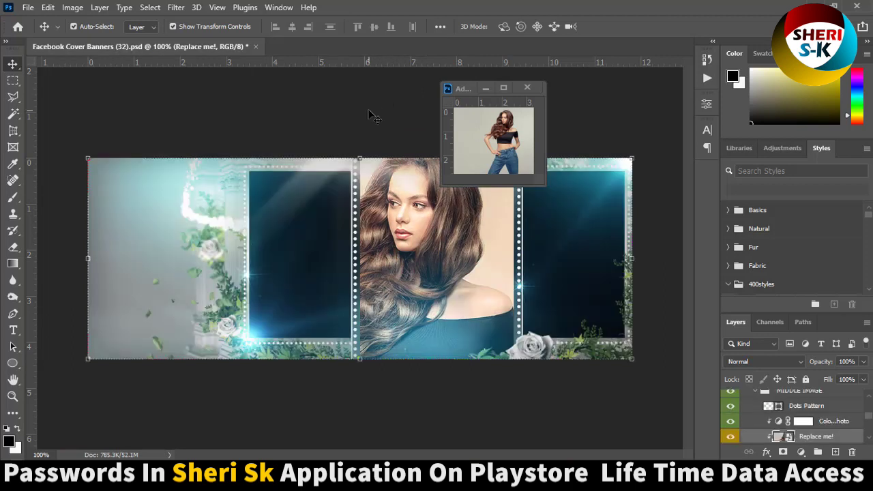
{"action": "left_click", "coordinate": [487, 88]}
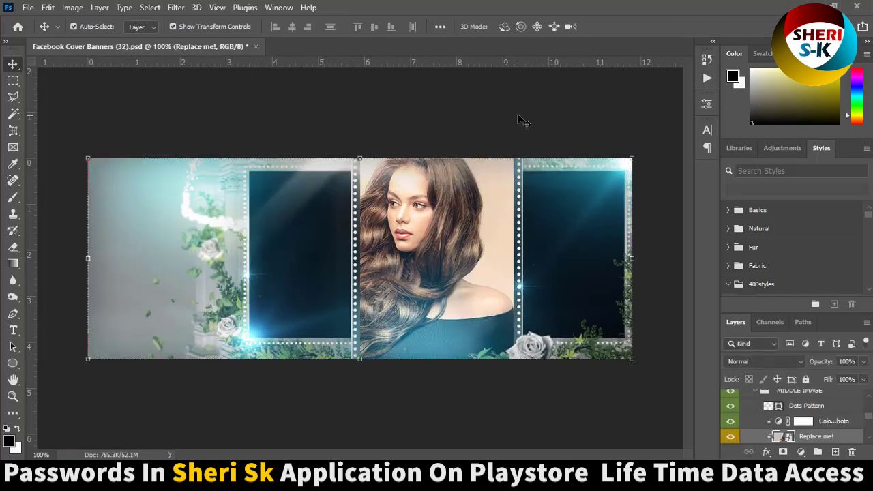
{"action": "left_click", "coordinate": [517, 116]}
{"action": "left_click", "coordinate": [465, 269]}
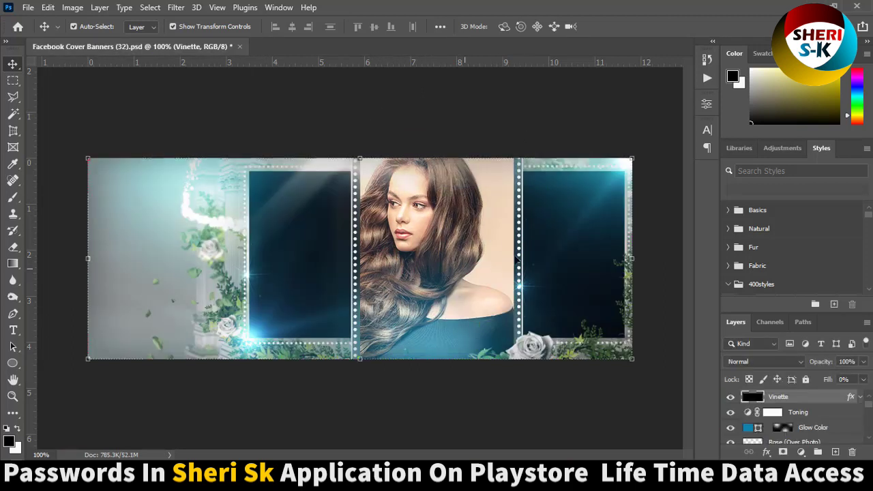
{"action": "left_click", "coordinate": [546, 144]}
- Toggle the visibility of the LEFT IMAGE and RIGHT IMAGE groups to identify which banner frames they control
{"action": "scroll", "coordinate": [789, 418], "scroll_direction": "down", "scroll_amount": 5}
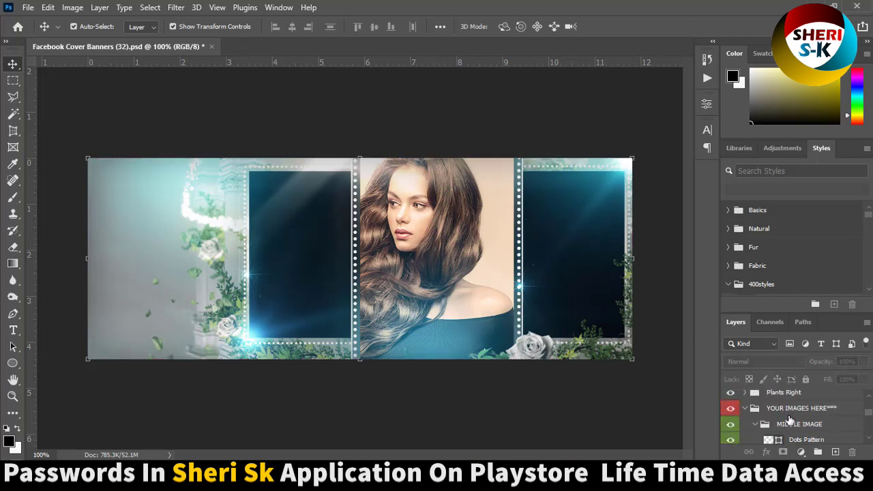
{"action": "left_click", "coordinate": [789, 413]}
{"action": "scroll", "coordinate": [789, 423], "scroll_direction": "down", "scroll_amount": 5}
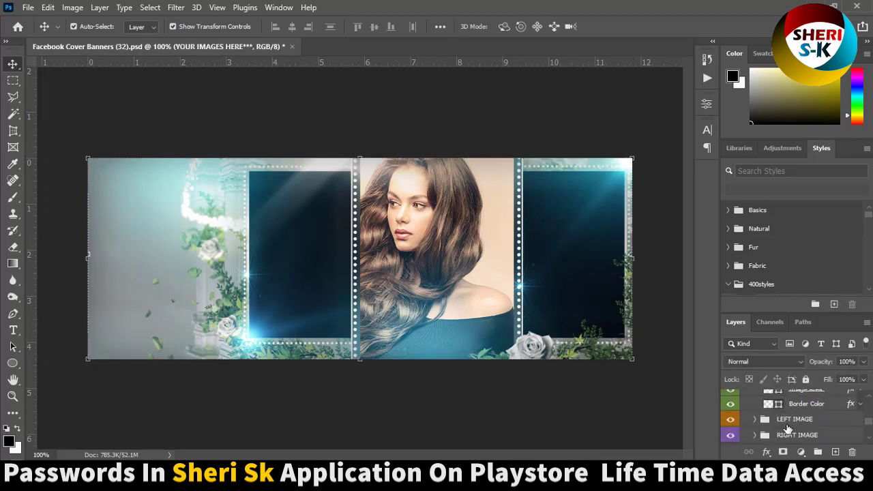
{"action": "left_click", "coordinate": [787, 424]}
{"action": "left_click", "coordinate": [733, 420]}
{"action": "left_click", "coordinate": [733, 420]}
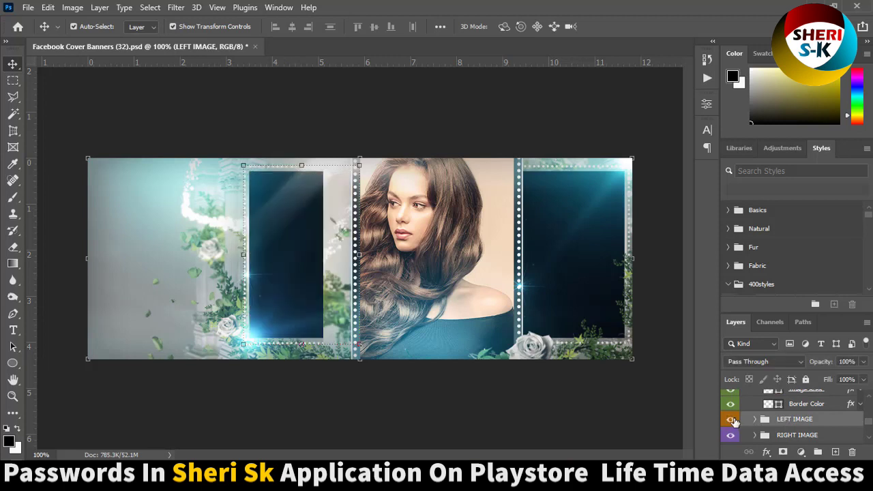
{"action": "left_click", "coordinate": [731, 420]}
{"action": "left_click", "coordinate": [730, 435]}
{"action": "left_click", "coordinate": [730, 435]}
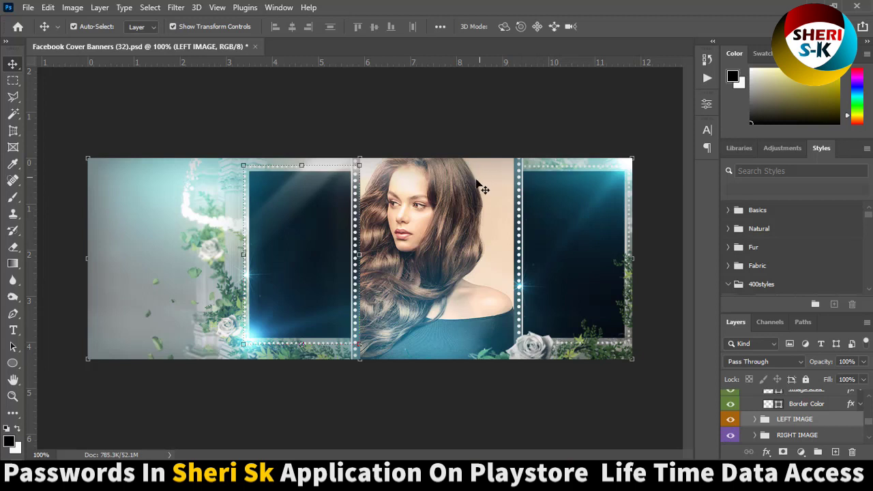
- Close the banner (32) document without saving and open Facebook Cover Banners (35) from the 50+ Facebook Covers folder in File Explorer
{"action": "left_click", "coordinate": [256, 47]}
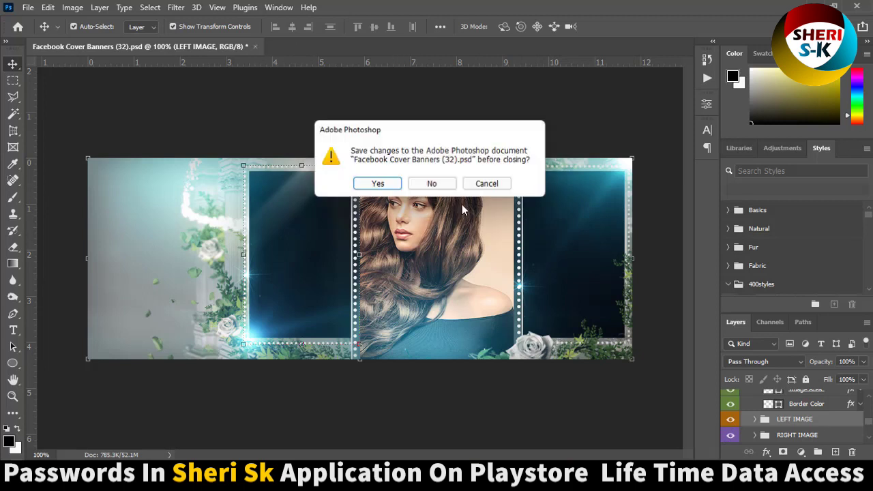
{"action": "left_click", "coordinate": [436, 186]}
{"action": "key", "text": "alt+Tab"}
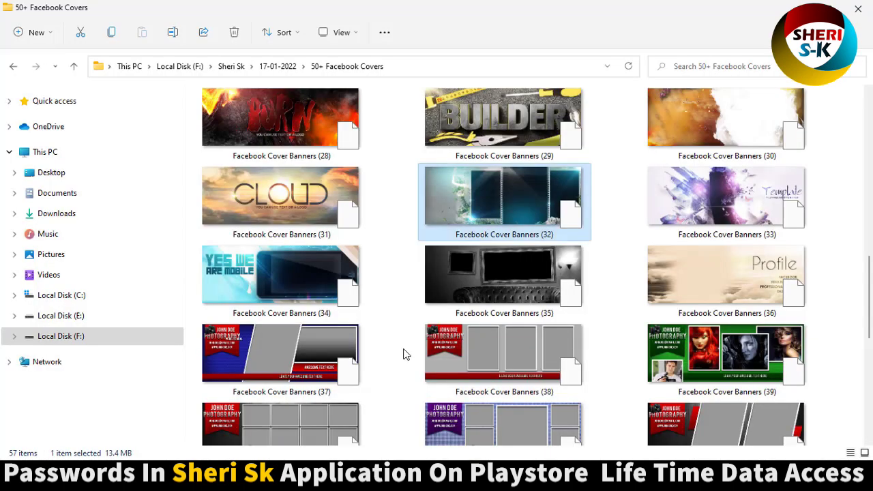
{"action": "double_click", "coordinate": [494, 266]}
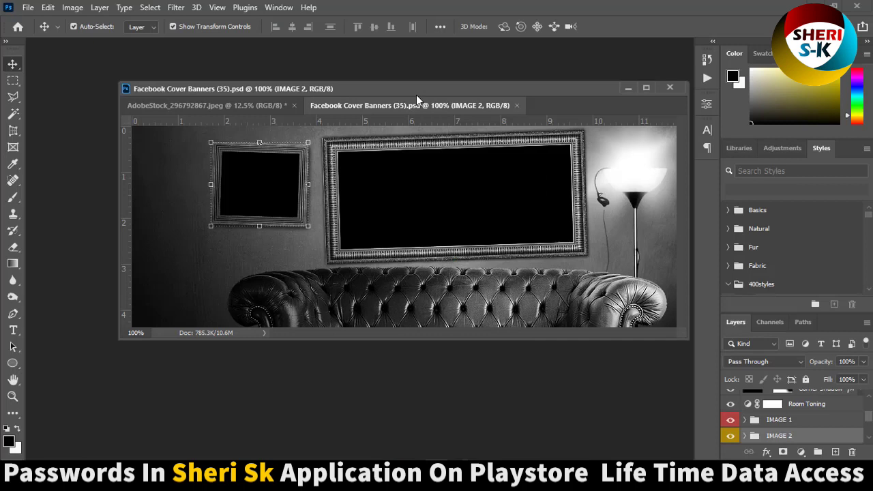
- Check the IMAGE 1 and IMAGE 2 groups of the picture frame banner, then close that document
{"action": "left_click", "coordinate": [772, 421]}
{"action": "left_click", "coordinate": [765, 436]}
{"action": "left_click", "coordinate": [517, 105]}
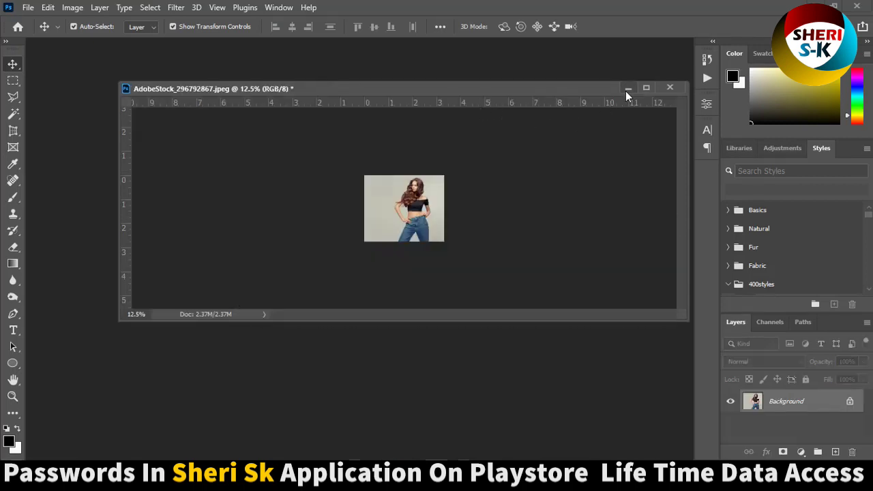
- Dock the floating photo window and open Facebook Cover Banners (50) from the 50+ Facebook Covers folder
{"action": "left_click_drag", "start_coordinate": [582, 88], "coordinate": [576, 41]}
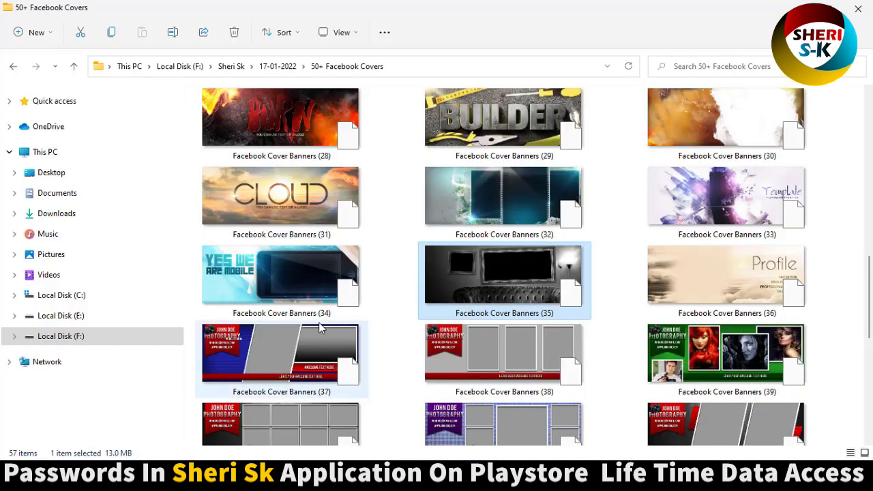
{"action": "scroll", "coordinate": [319, 322], "scroll_direction": "down", "scroll_amount": 5}
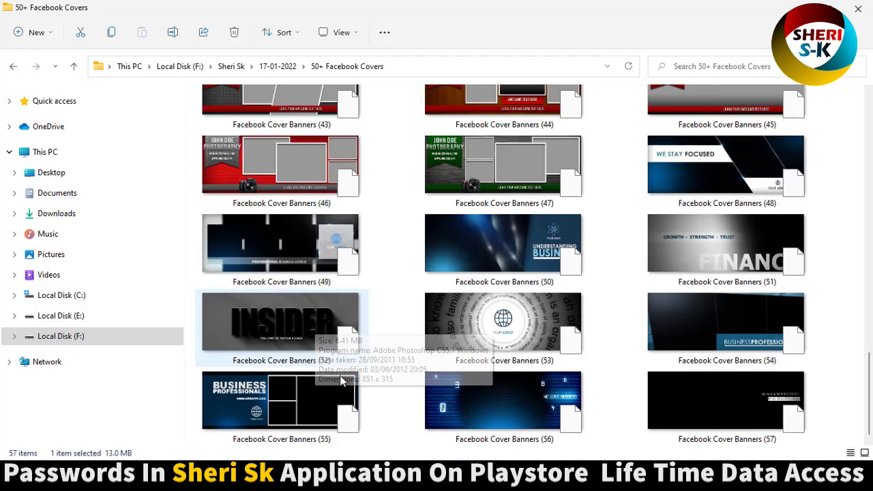
{"action": "double_click", "coordinate": [487, 243]}
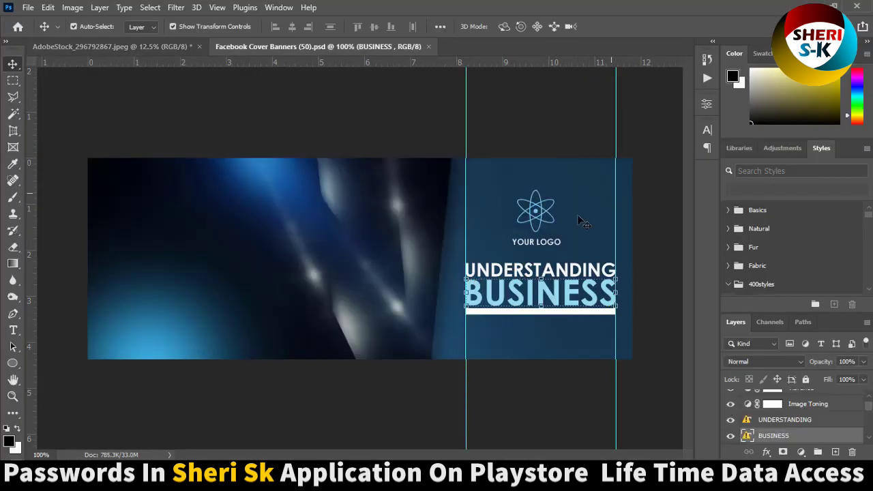
- Look through the banner's upper layers and toggle the Top Light layer to examine its effect
{"action": "scroll", "coordinate": [809, 419], "scroll_direction": "up", "scroll_amount": 5}
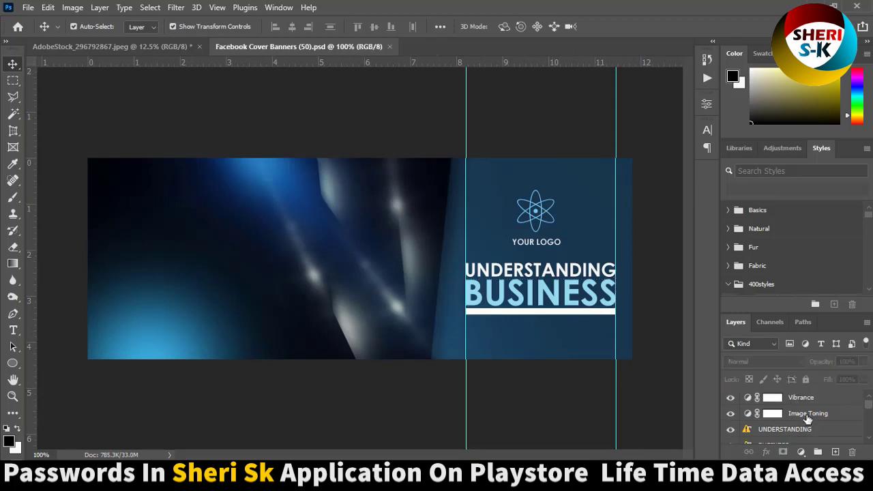
{"action": "scroll", "coordinate": [809, 418], "scroll_direction": "down", "scroll_amount": 2}
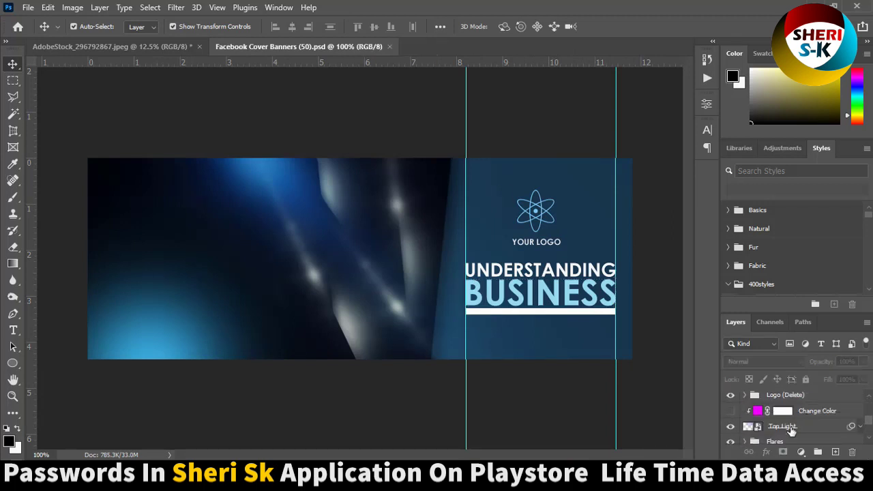
{"action": "left_click", "coordinate": [790, 429]}
{"action": "left_click", "coordinate": [731, 427]}
{"action": "left_click", "coordinate": [731, 427]}
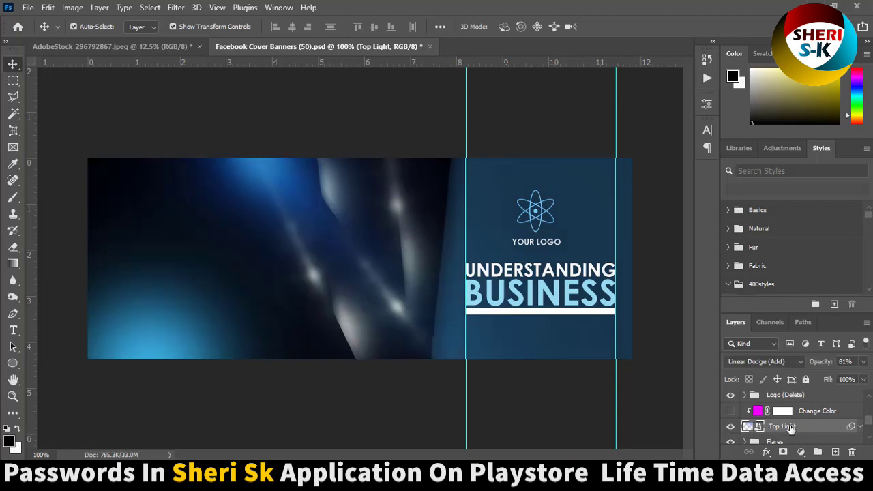
- Expand the PHOTOS HERE group and toggle its visibility and its Main Photo and Cut Photos subgroups to examine their areas
{"action": "scroll", "coordinate": [790, 428], "scroll_direction": "down", "scroll_amount": 3}
{"action": "left_click", "coordinate": [731, 411]}
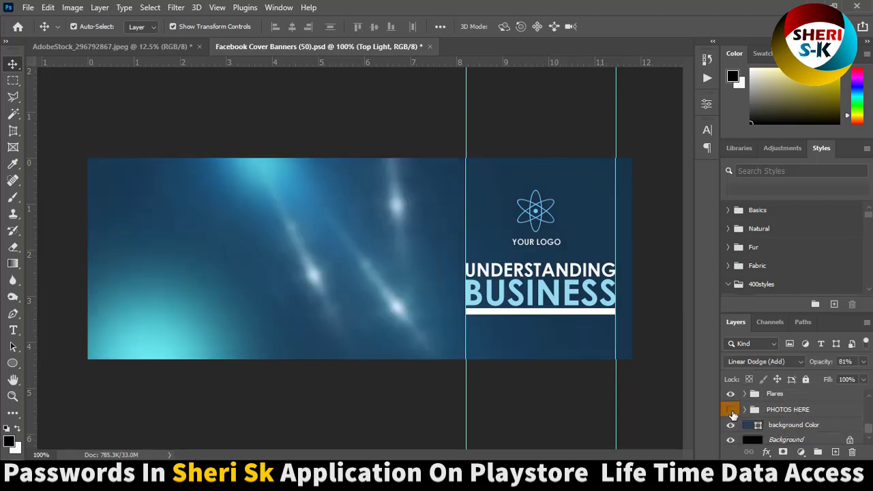
{"action": "left_click", "coordinate": [731, 411]}
{"action": "left_click", "coordinate": [744, 409]}
{"action": "scroll", "coordinate": [783, 420], "scroll_direction": "down", "scroll_amount": 2}
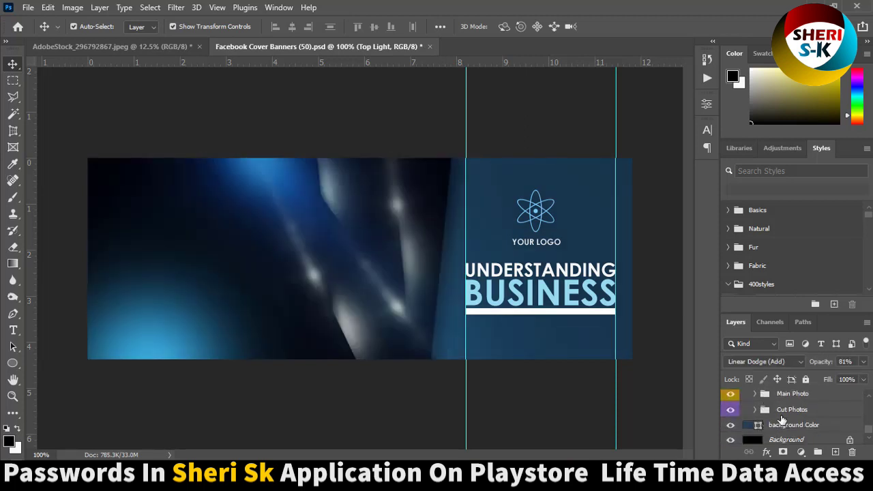
{"action": "scroll", "coordinate": [782, 420], "scroll_direction": "up", "scroll_amount": 1}
{"action": "left_click", "coordinate": [784, 410]}
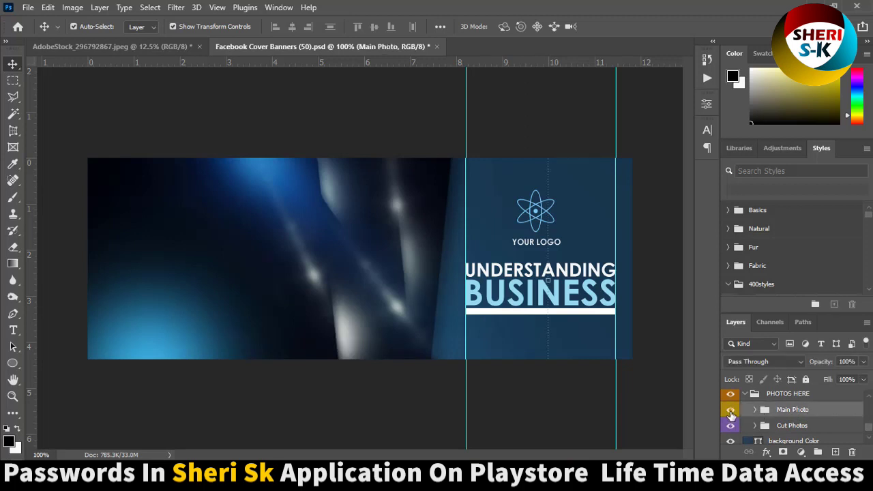
{"action": "left_click", "coordinate": [777, 429]}
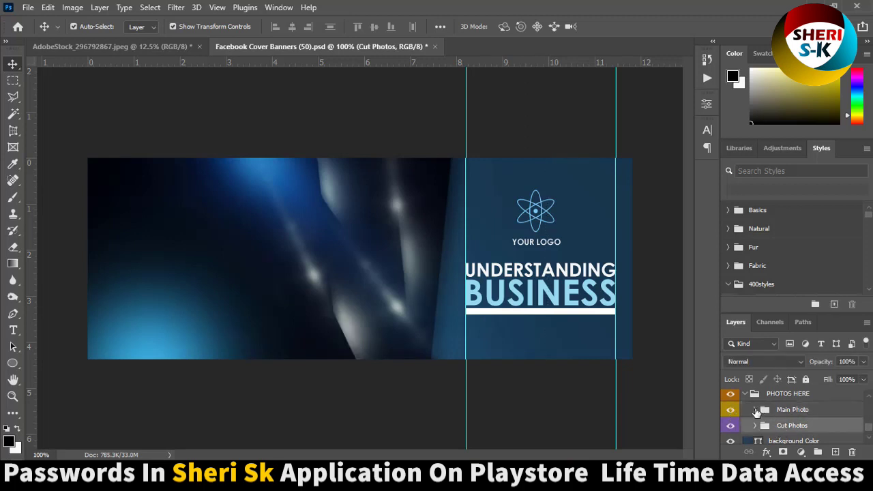
- Open the contents of the Replace me! smart object inside the Main Photo group
{"action": "left_click", "coordinate": [755, 409]}
{"action": "scroll", "coordinate": [776, 418], "scroll_direction": "down", "scroll_amount": 1}
{"action": "double_click", "coordinate": [776, 415]}
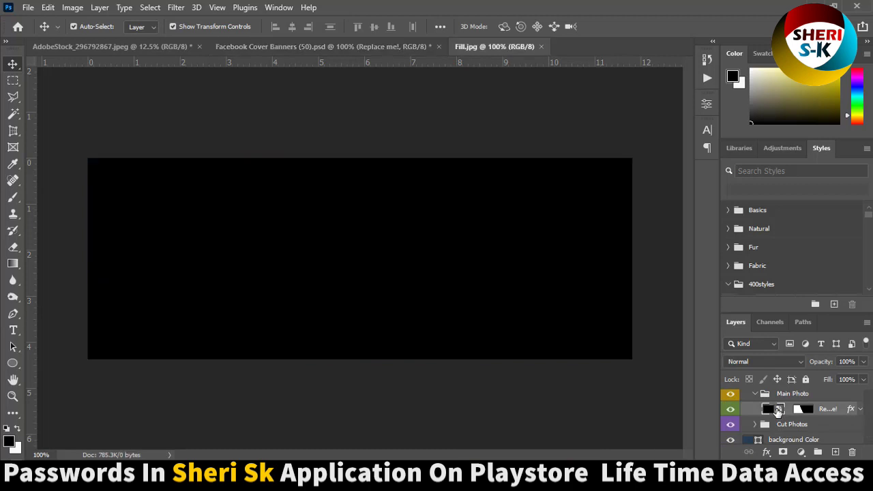
- Float the AdobeStock_296792867 photo, copy it into Fill.jpg and position it to cover the canvas with the woman's face near the upper middle
{"action": "left_click_drag", "start_coordinate": [178, 49], "coordinate": [191, 111]}
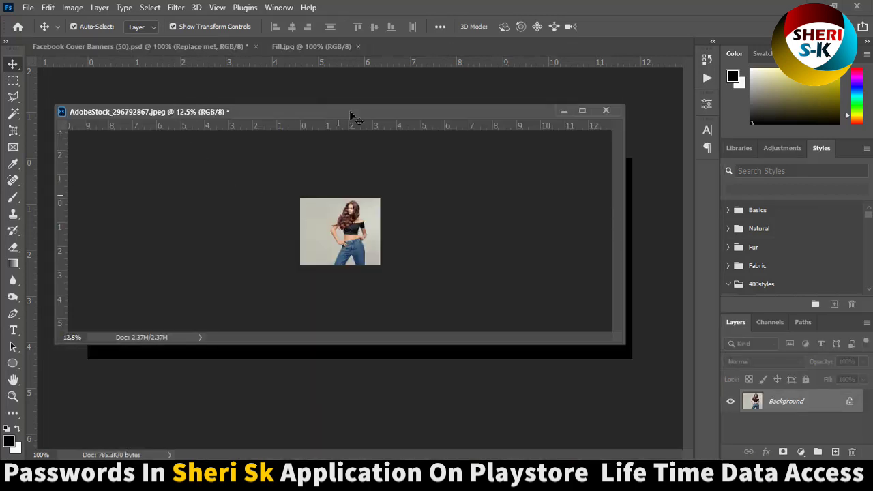
{"action": "left_click_drag", "start_coordinate": [351, 113], "coordinate": [672, 175]}
{"action": "left_click_drag", "start_coordinate": [584, 292], "coordinate": [293, 232]}
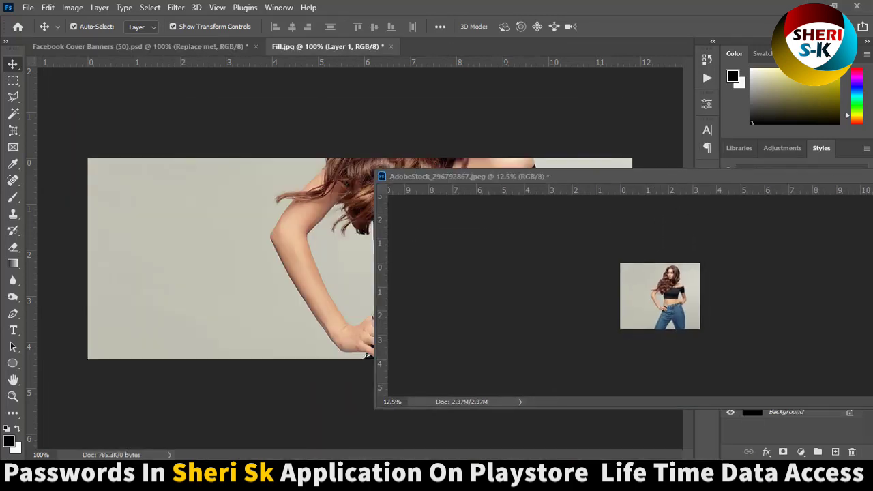
{"action": "left_click_drag", "start_coordinate": [846, 178], "coordinate": [442, 262]}
{"action": "left_click", "coordinate": [474, 211]}
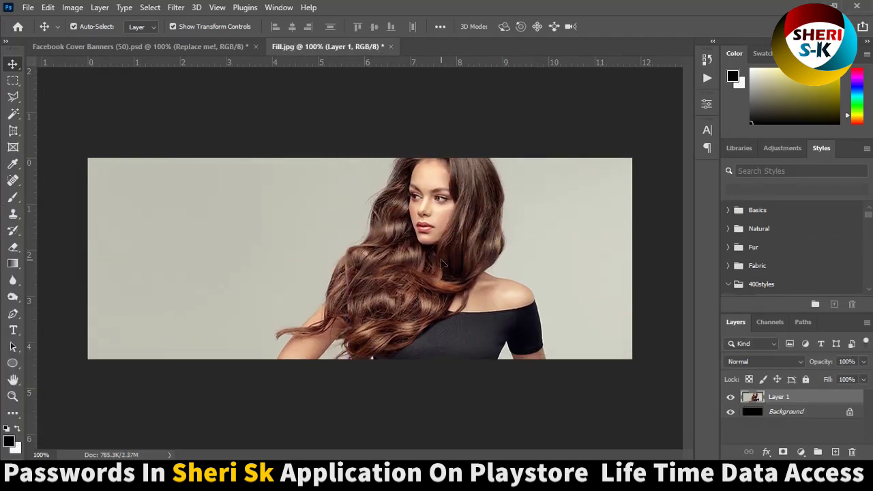
- Merge all layers of Fill.jpg into one, save the smart object contents and close the document
{"action": "key", "text": "ctrl+s"}
{"action": "key", "text": "Return"}
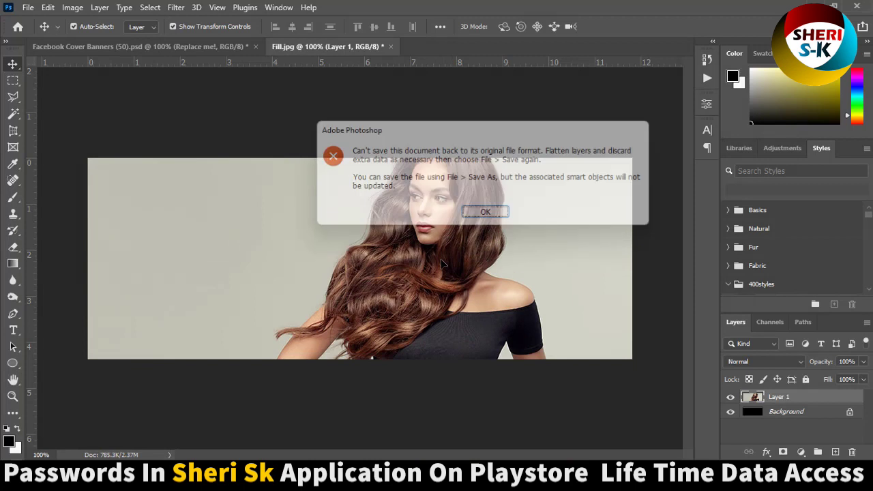
{"action": "key", "text": "ctrl+shift+e"}
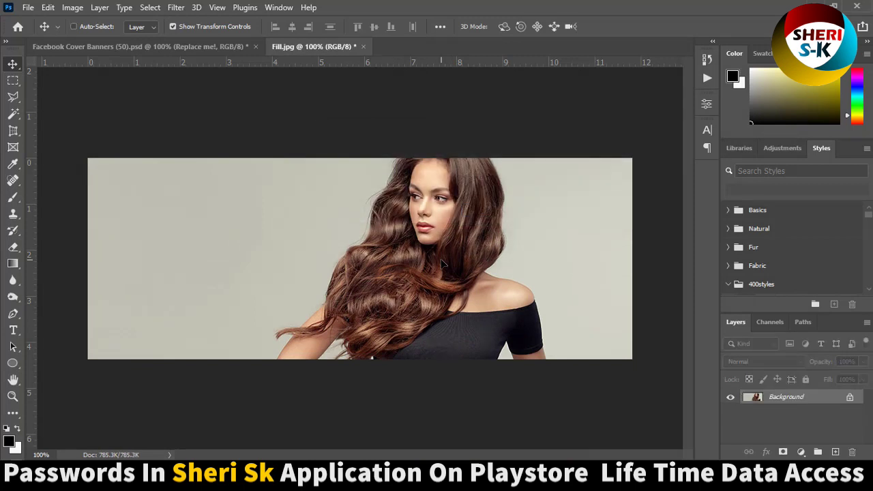
{"action": "key", "text": "ctrl+s"}
{"action": "left_click", "coordinate": [357, 46]}
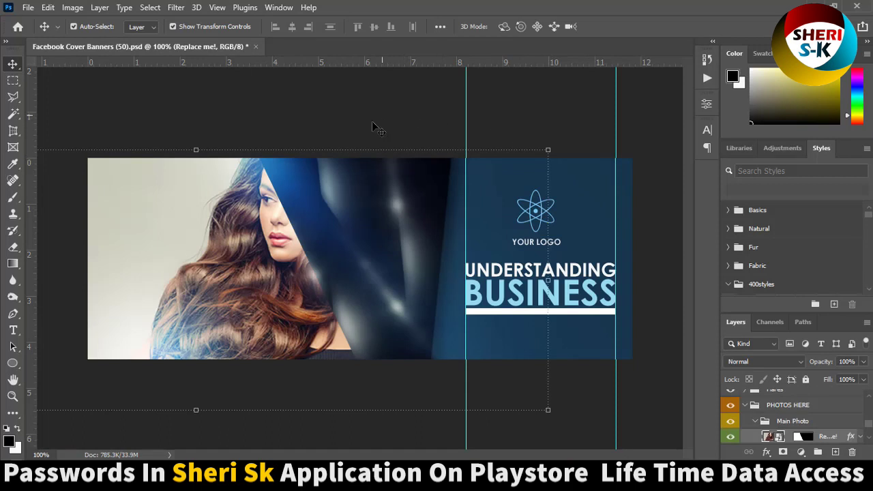
- Shift the main photo to the left in the banner so the woman's whole face fits inside the slanted frame
{"action": "key", "text": "Left"}
{"action": "key", "text": "Left"}
{"action": "key", "text": "Left"}
{"action": "key", "text": "Left"}
{"action": "key", "text": "Left"}
{"action": "key", "text": "Left"}
{"action": "key", "text": "Left"}
{"action": "key", "text": "Left"}
{"action": "key", "text": "Left"}
{"action": "key", "text": "Left"}
{"action": "key", "text": "Left"}
{"action": "key", "text": "Left"}
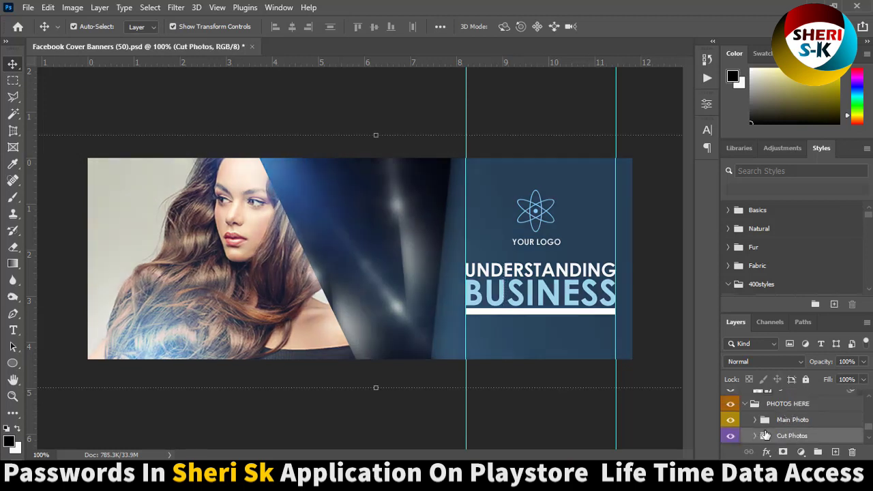
- Recolor the background Color layer to bright blue (R 40, G 122, B 215) and close the banner without saving
{"action": "scroll", "coordinate": [794, 436], "scroll_direction": "down", "scroll_amount": 1}
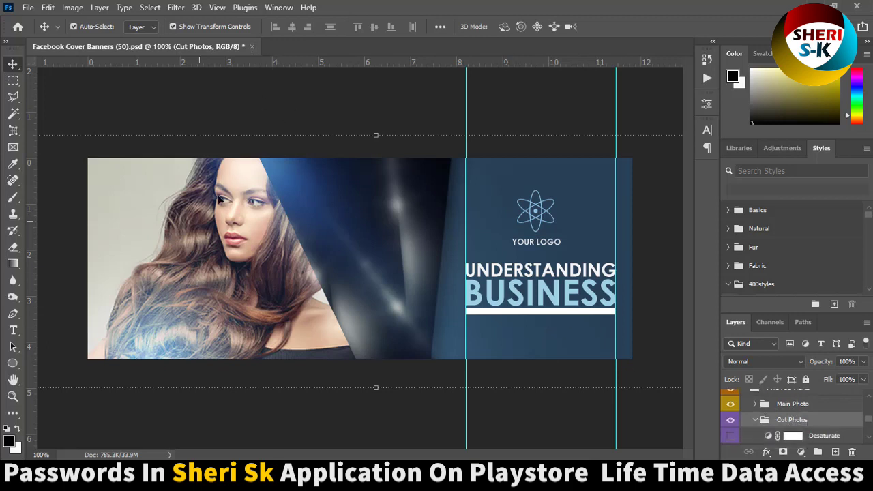
{"action": "left_click", "coordinate": [577, 195]}
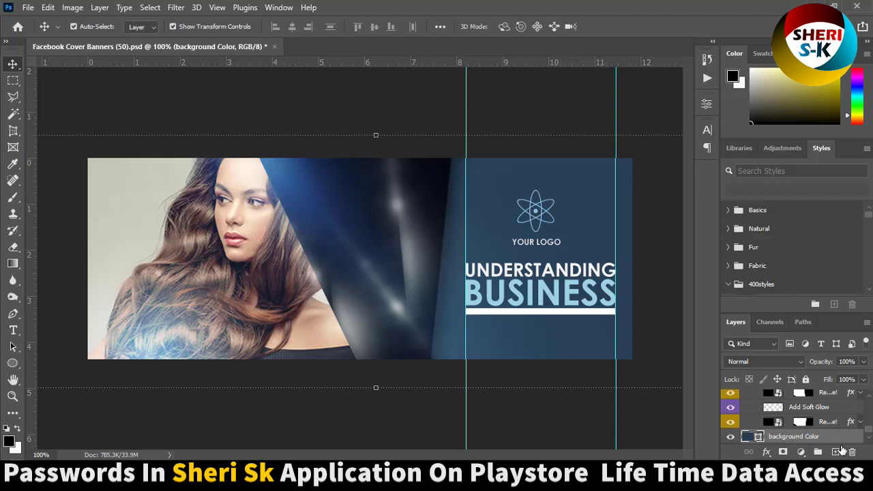
{"action": "double_click", "coordinate": [758, 439]}
{"action": "left_click_drag", "start_coordinate": [620, 330], "coordinate": [606, 283]}
{"action": "left_click_drag", "start_coordinate": [674, 182], "coordinate": [645, 242]}
{"action": "left_click_drag", "start_coordinate": [682, 341], "coordinate": [675, 299]}
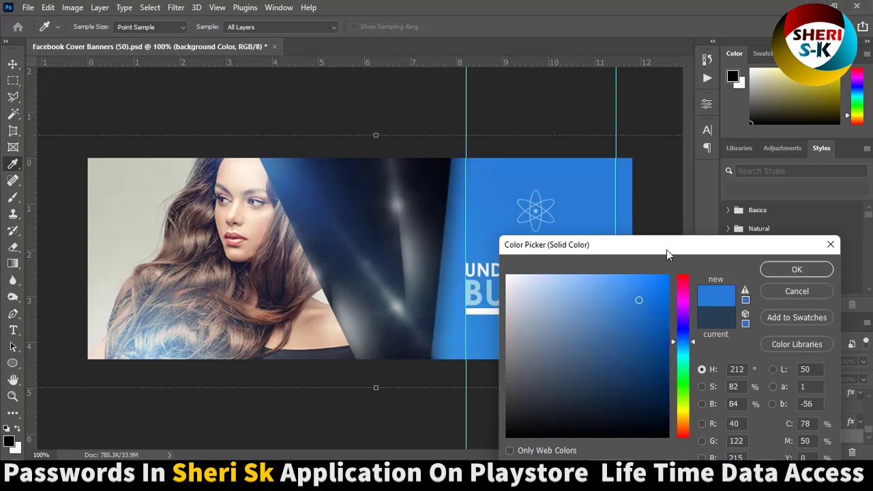
{"action": "left_click_drag", "start_coordinate": [666, 249], "coordinate": [478, 375]}
{"action": "left_click", "coordinate": [609, 405]}
{"action": "left_click", "coordinate": [274, 46]}
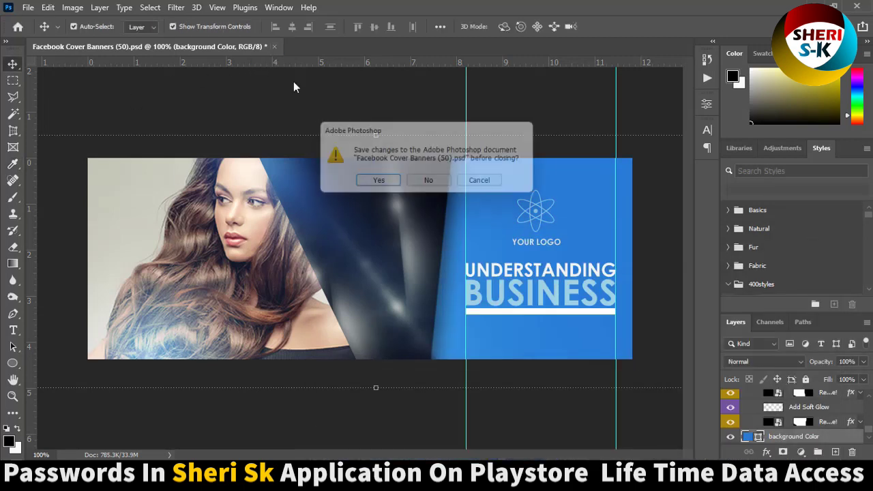
{"action": "left_click", "coordinate": [428, 181]}
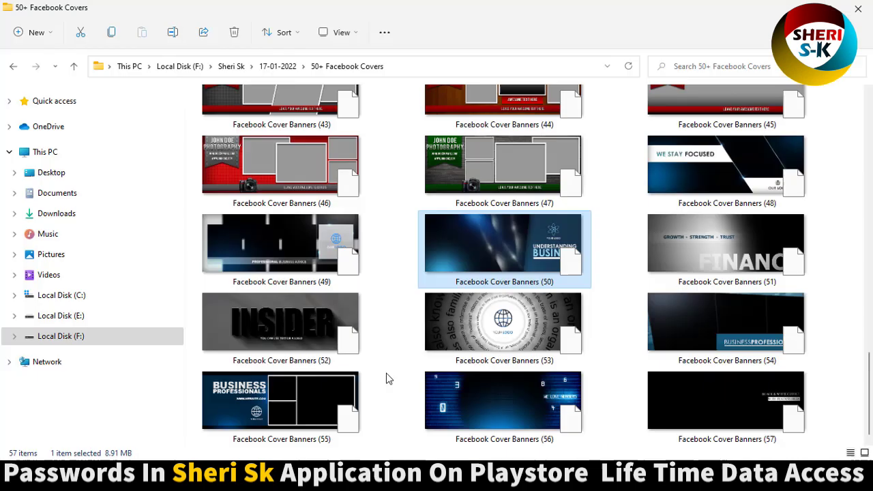
- Browse the cover banner thumbnails throughout the 50+ Facebook Covers folder in File Explorer
{"action": "scroll", "coordinate": [727, 235], "scroll_direction": "up", "scroll_amount": 5}
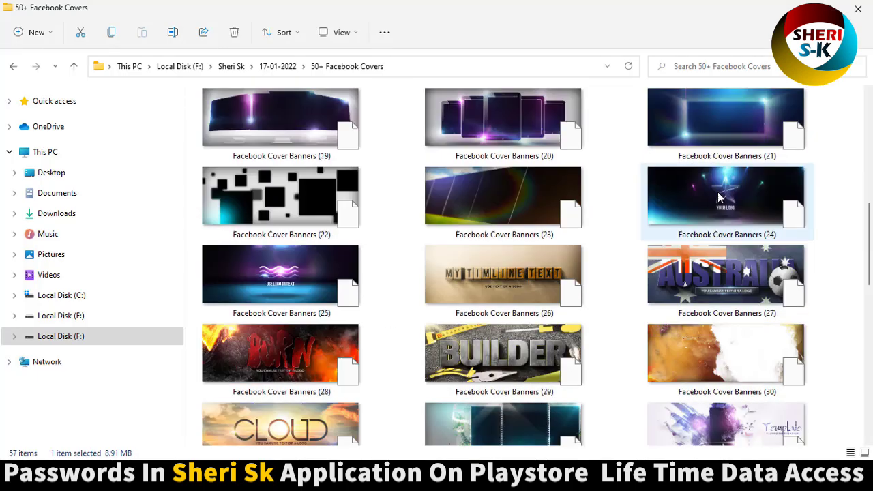
{"action": "left_click", "coordinate": [734, 277]}
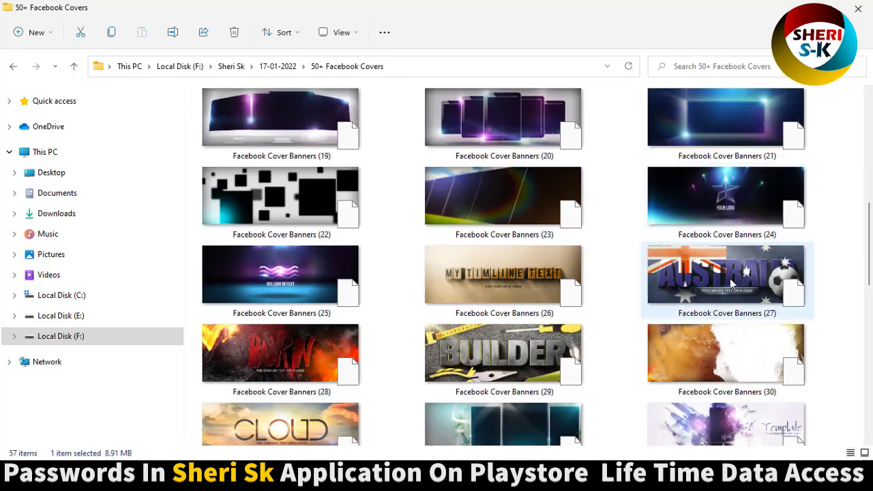
{"action": "left_click", "coordinate": [489, 277]}
{"action": "left_click", "coordinate": [283, 280]}
{"action": "scroll", "coordinate": [289, 262], "scroll_direction": "up", "scroll_amount": 4}
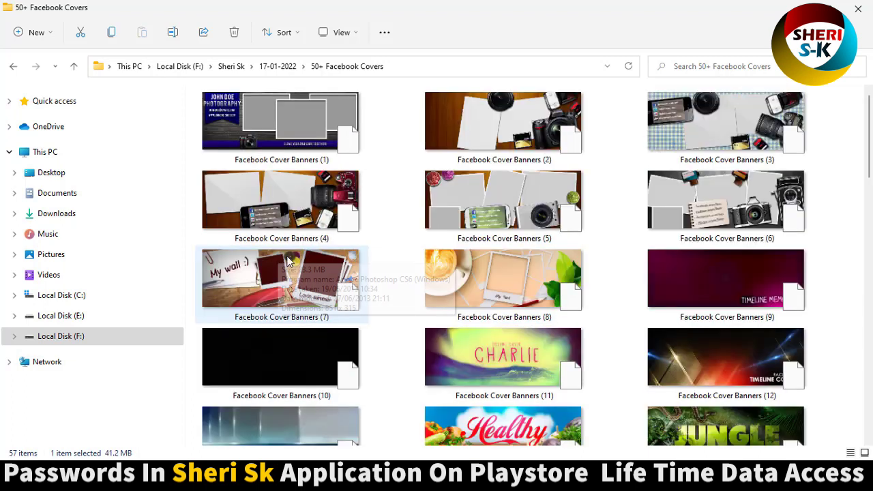
{"action": "scroll", "coordinate": [293, 300], "scroll_direction": "down", "scroll_amount": 3}
{"action": "left_click", "coordinate": [502, 398]}
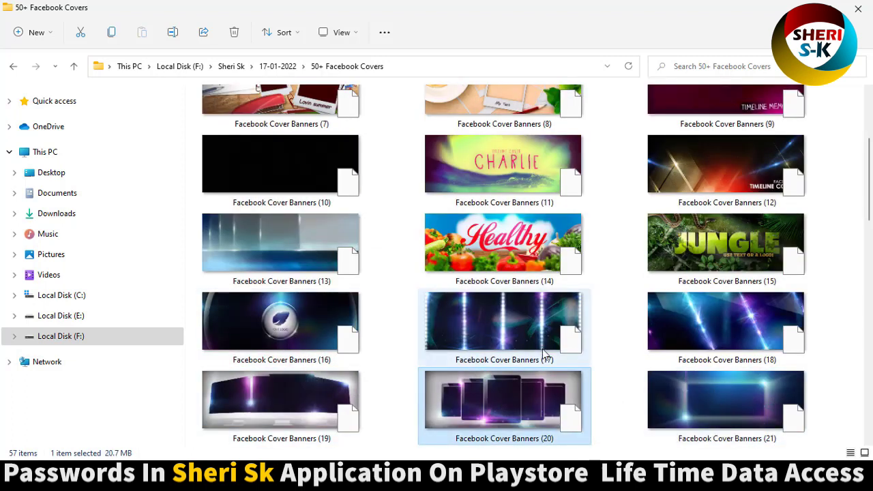
{"action": "scroll", "coordinate": [479, 332], "scroll_direction": "up", "scroll_amount": 3}
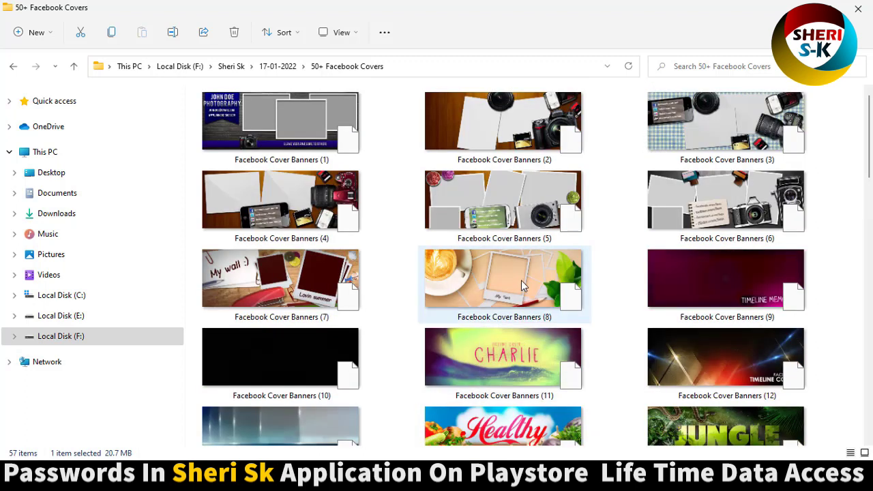
{"action": "scroll", "coordinate": [361, 244], "scroll_direction": "down", "scroll_amount": 15}
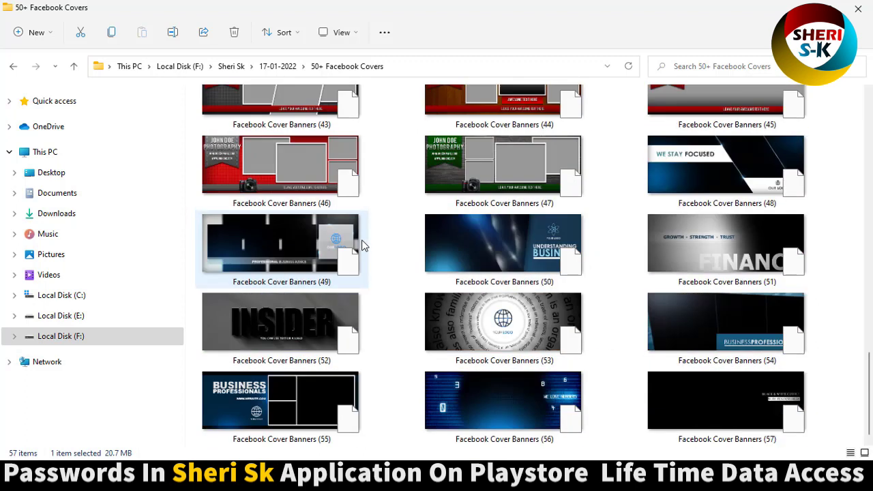
{"action": "scroll", "coordinate": [361, 251], "scroll_direction": "up", "scroll_amount": 15}
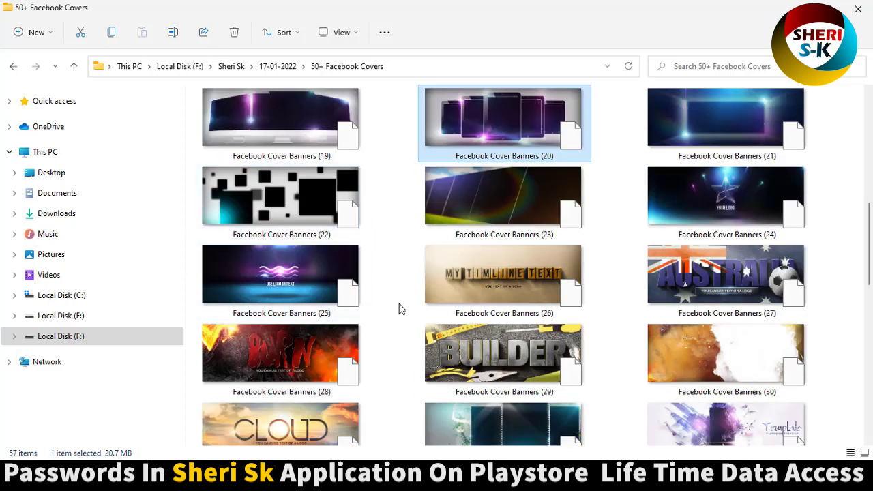
{"action": "key", "text": "Down"}
{"action": "key", "text": "Right"}
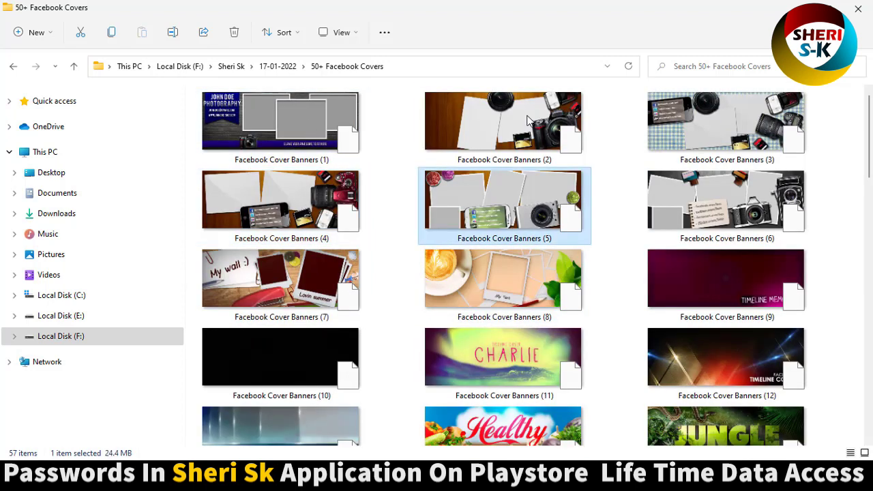
{"action": "key", "text": "Up"}
{"action": "key", "text": "Right"}
{"action": "key", "text": "Down"}
{"action": "scroll", "coordinate": [361, 307], "scroll_direction": "down", "scroll_amount": 15}
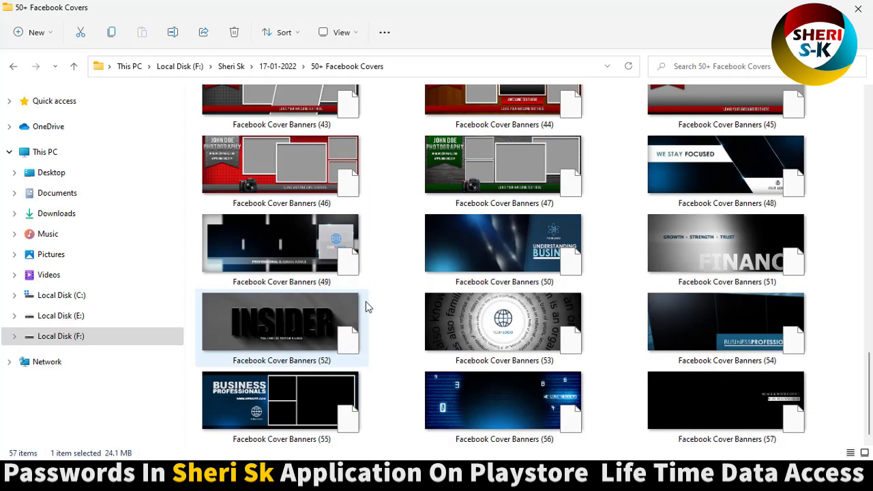